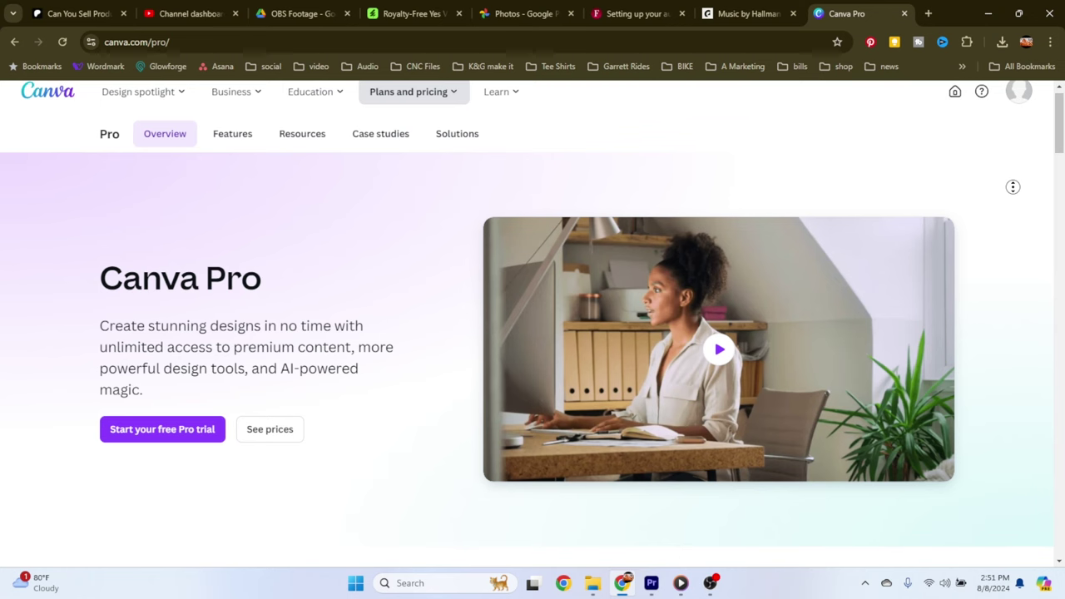
{"action": "middle_click", "coordinate": [1024, 211]}
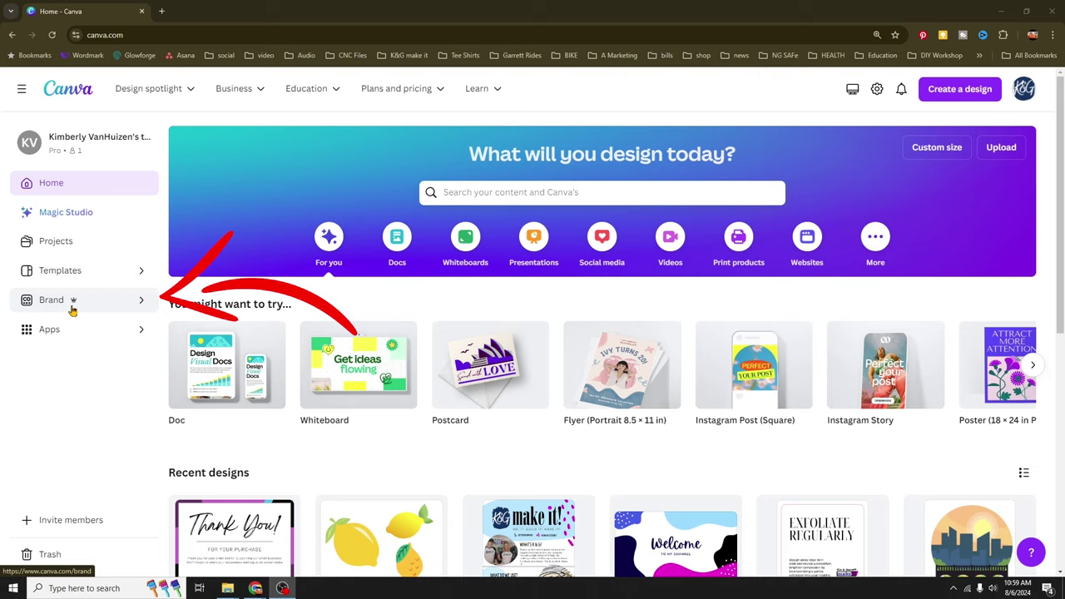
Step: Open the existing Brand Kit to review its logos and colors, and return to the list of Brand Kits
{"action": "left_click", "coordinate": [73, 308]}
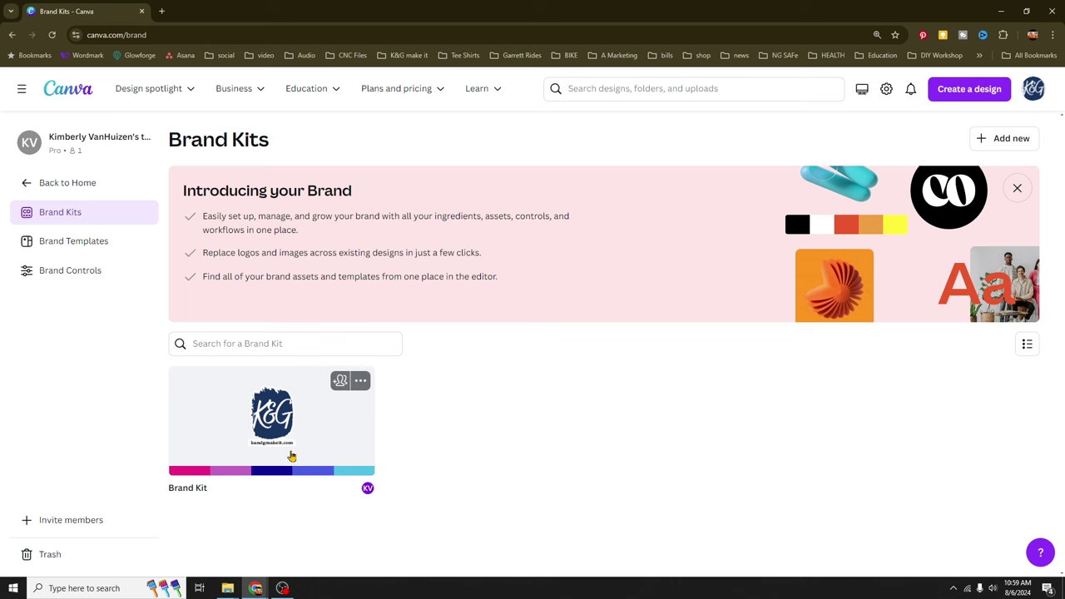
{"action": "left_click", "coordinate": [281, 425]}
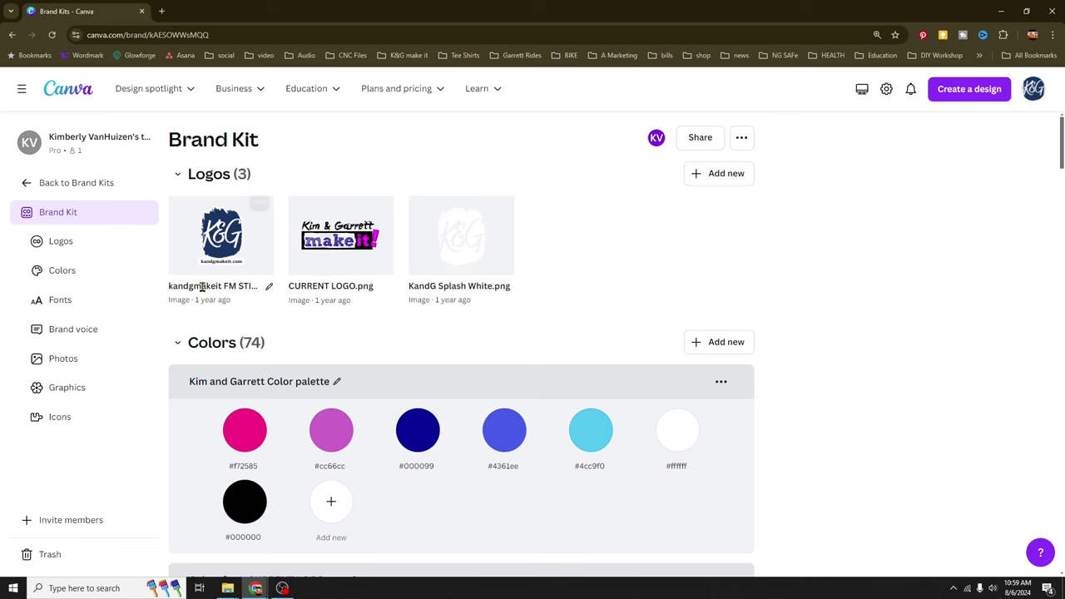
{"action": "left_click", "coordinate": [105, 185]}
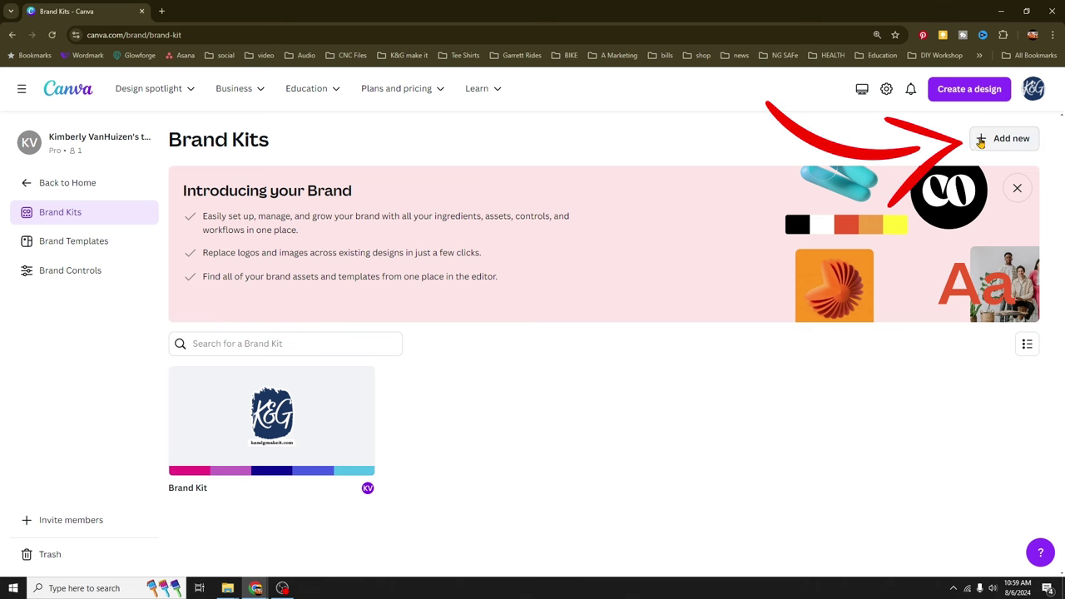
Step: Create a new Brand Kit named "Foxy Hues Paints"
{"action": "left_click", "coordinate": [1001, 141]}
{"action": "left_click", "coordinate": [418, 323]}
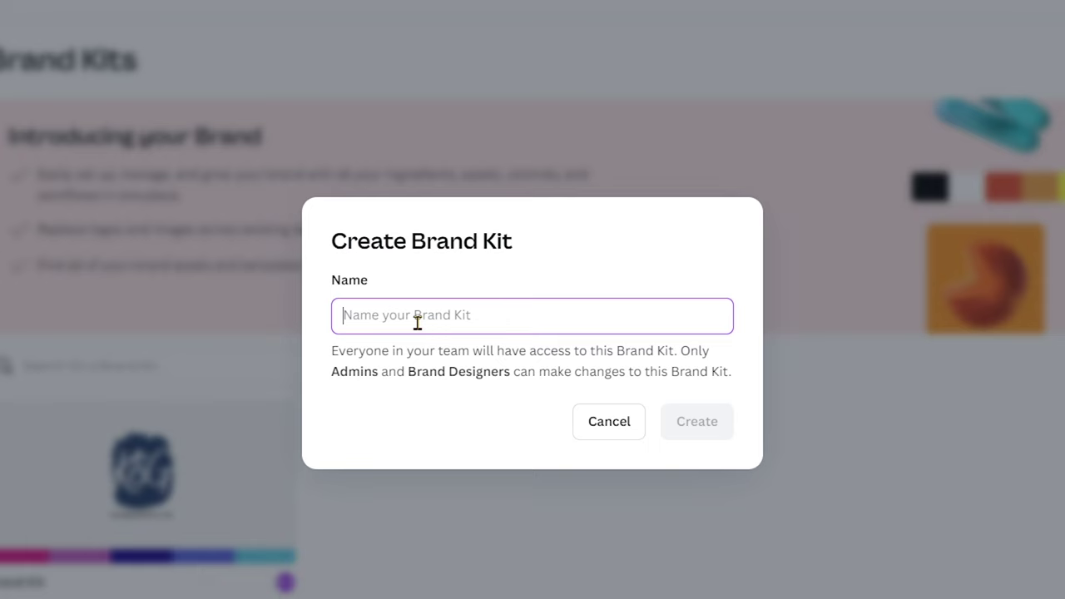
{"action": "type", "text": "Foxy Hues Paints"}
{"action": "left_click", "coordinate": [716, 421]}
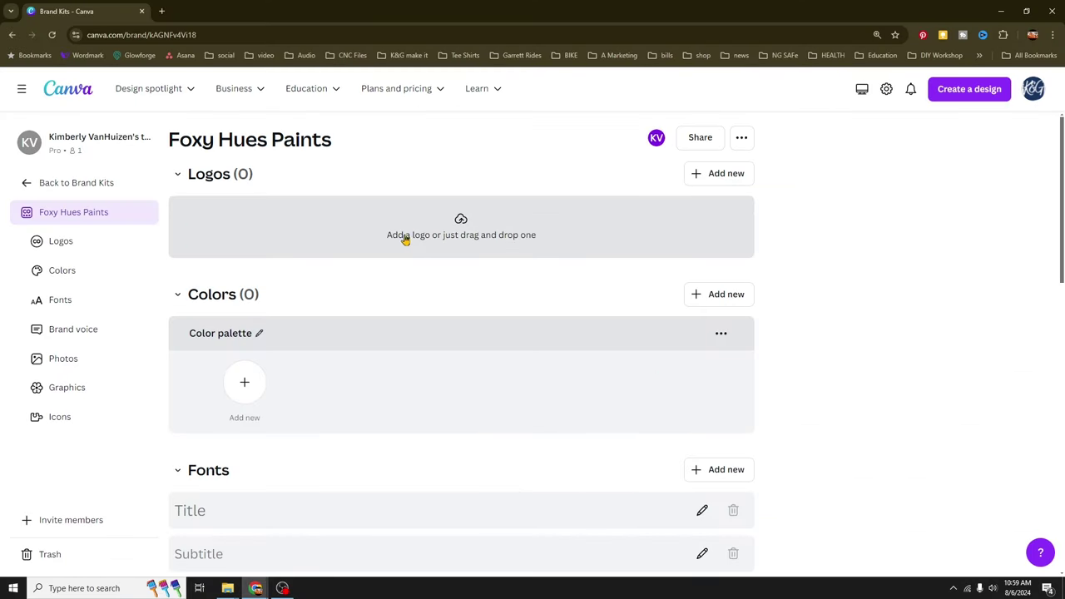
Step: Upload "Foxy Hues White Logo Black BG.png" from the !FOXY HUES folder as the new kit's first logo
{"action": "left_click", "coordinate": [450, 239]}
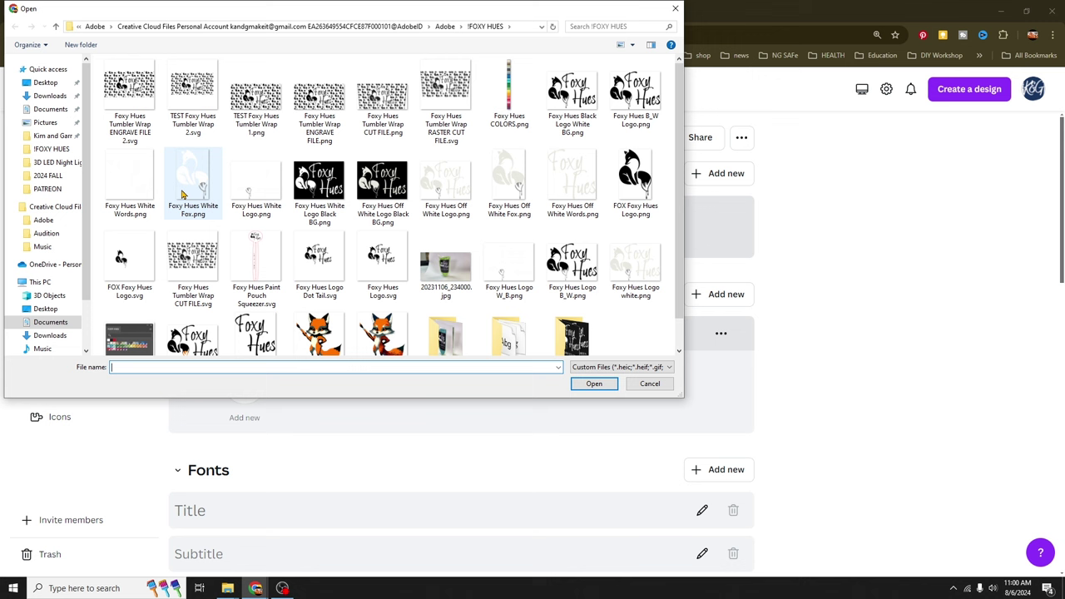
{"action": "left_click", "coordinate": [570, 98]}
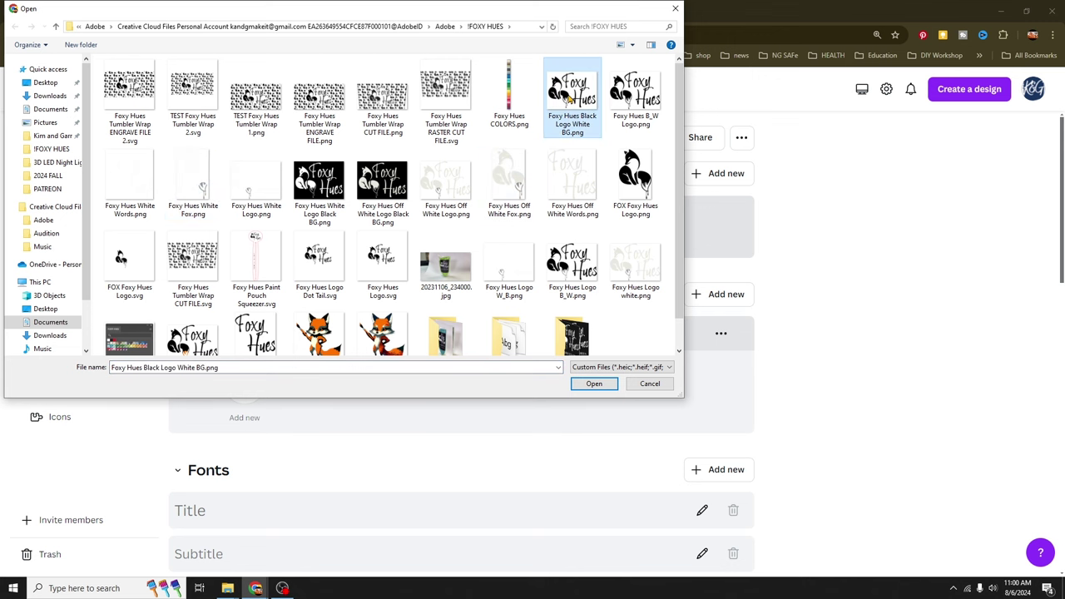
{"action": "left_click", "coordinate": [311, 193]}
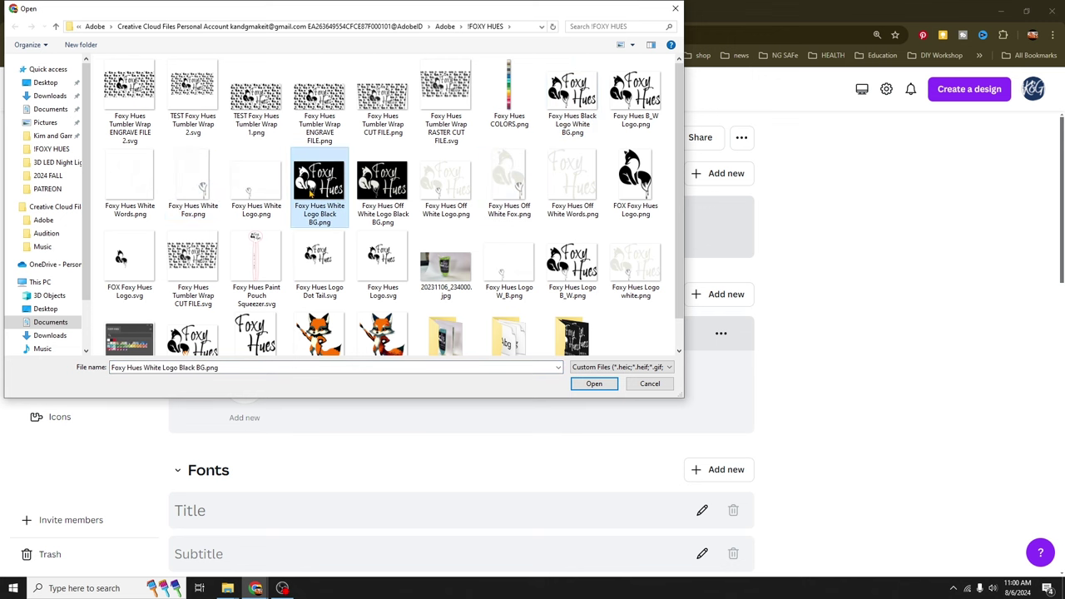
{"action": "left_click", "coordinate": [595, 383]}
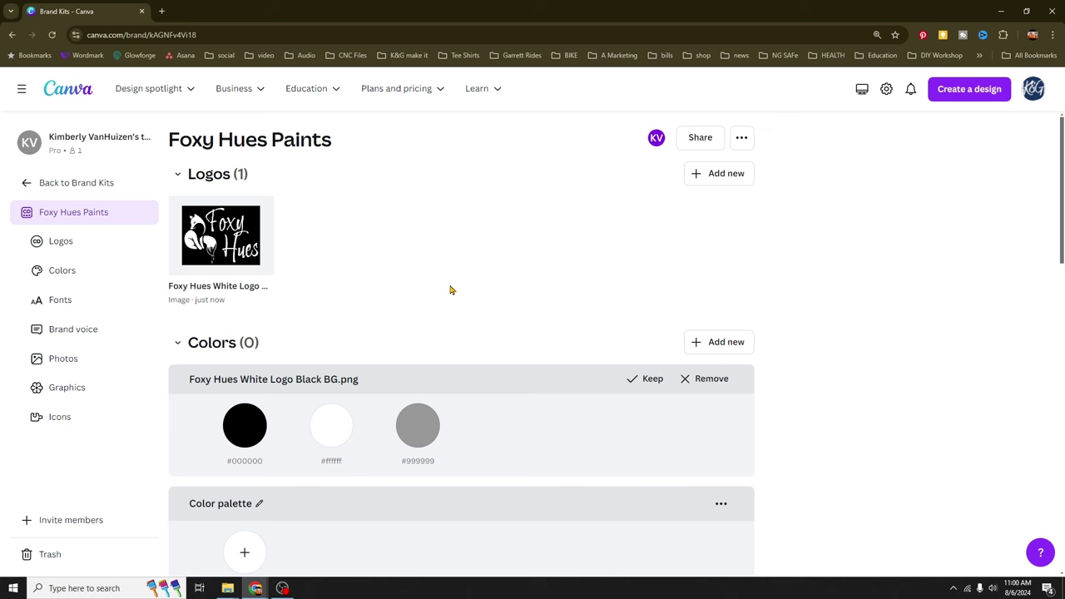
Step: Upload "Foxy Hues Logo.png" as an additional logo in the Foxy Hues Paints kit
{"action": "scroll", "coordinate": [504, 441], "scroll_direction": "down", "scroll_amount": 1}
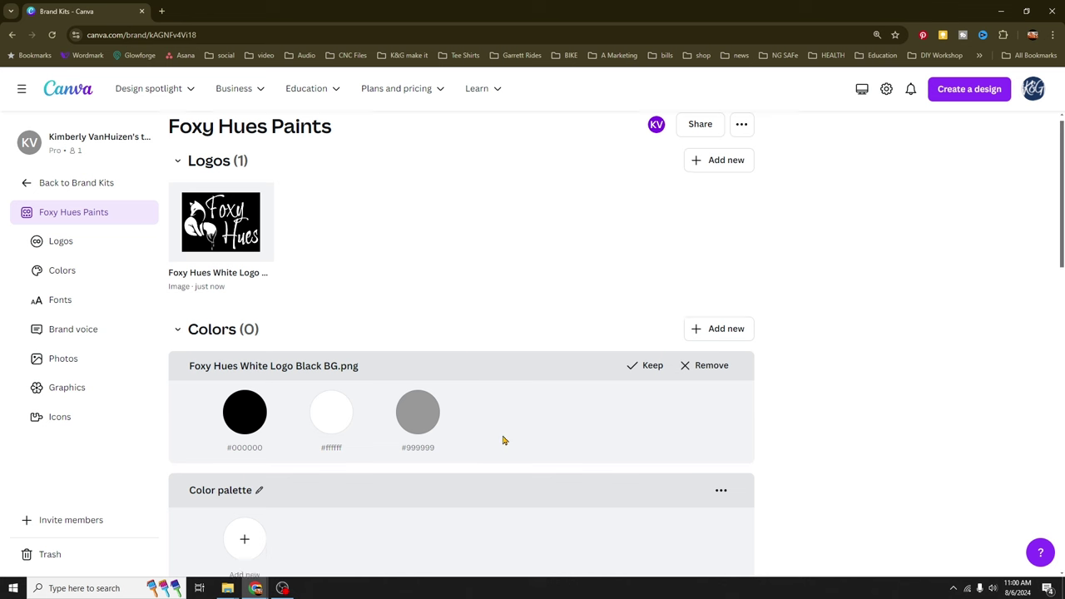
{"action": "scroll", "coordinate": [504, 440], "scroll_direction": "down", "scroll_amount": 1}
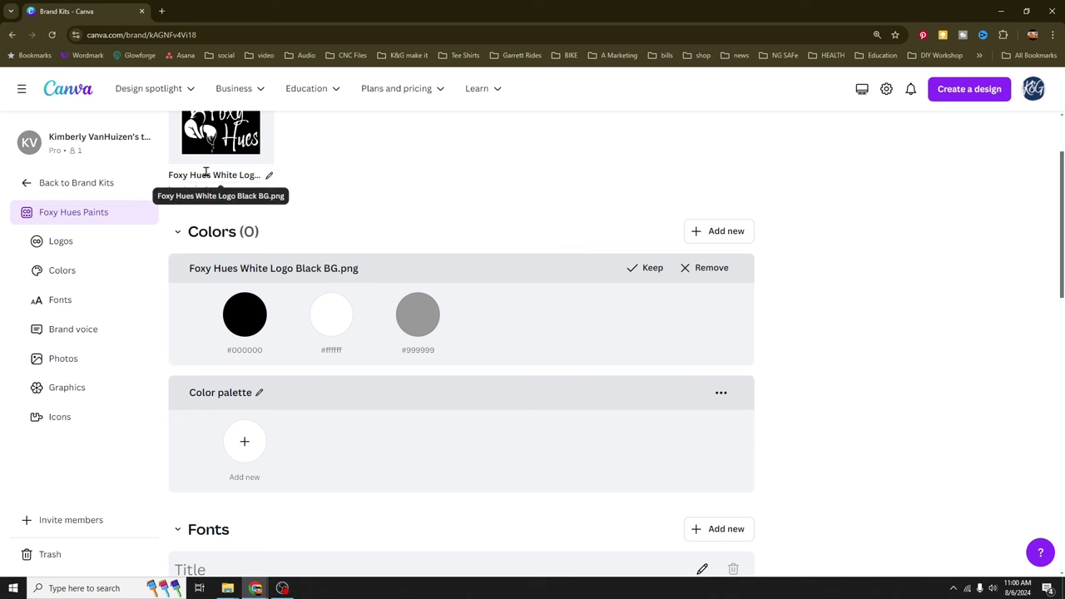
{"action": "scroll", "coordinate": [430, 313], "scroll_direction": "up", "scroll_amount": 2}
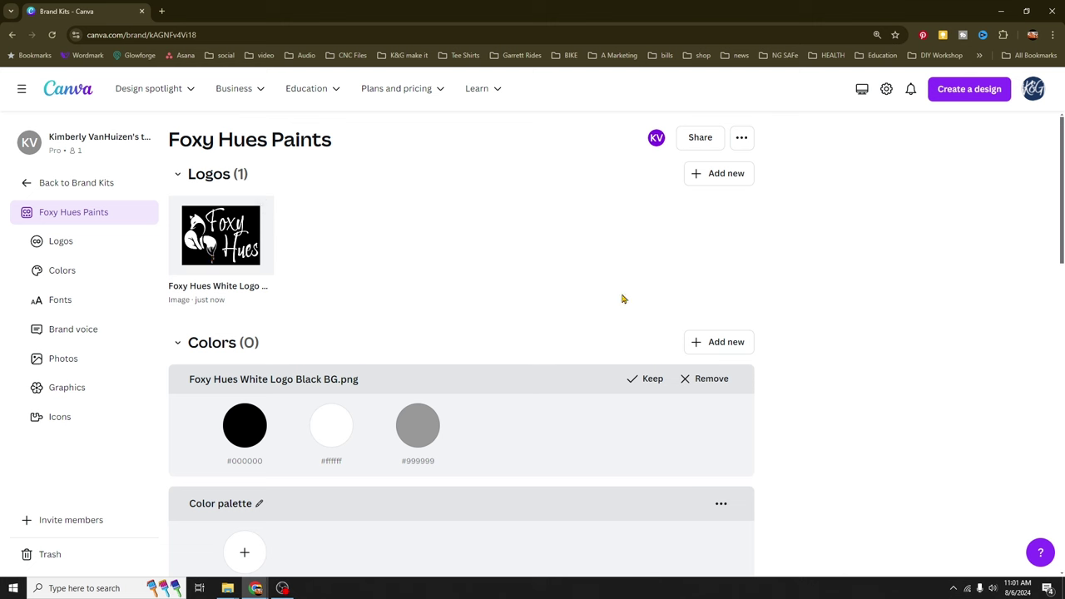
{"action": "left_click", "coordinate": [726, 182]}
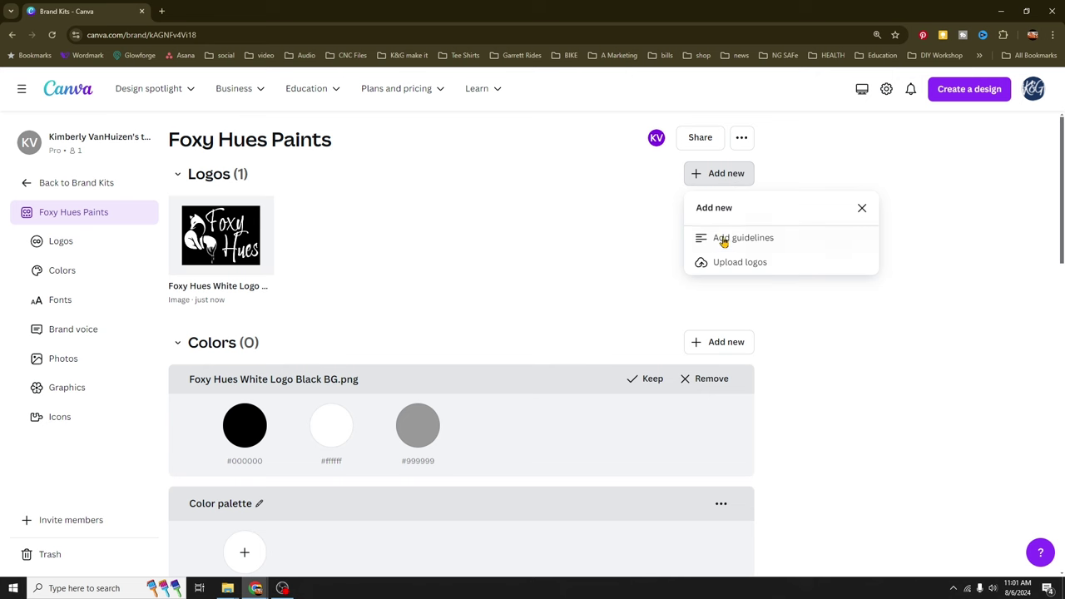
{"action": "left_click", "coordinate": [724, 263]}
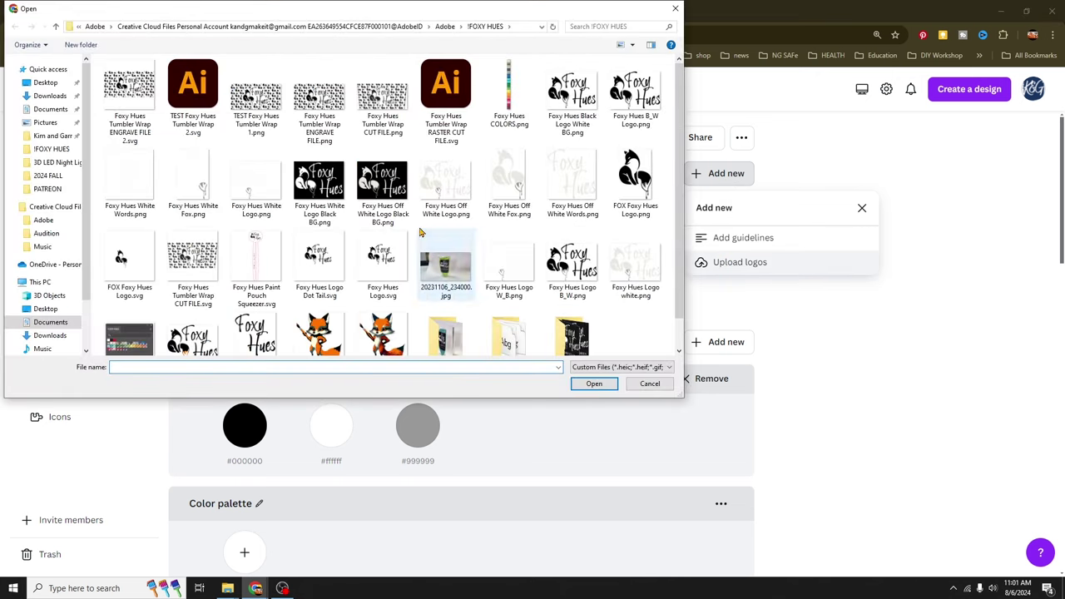
{"action": "scroll", "coordinate": [321, 266], "scroll_direction": "down", "scroll_amount": 2}
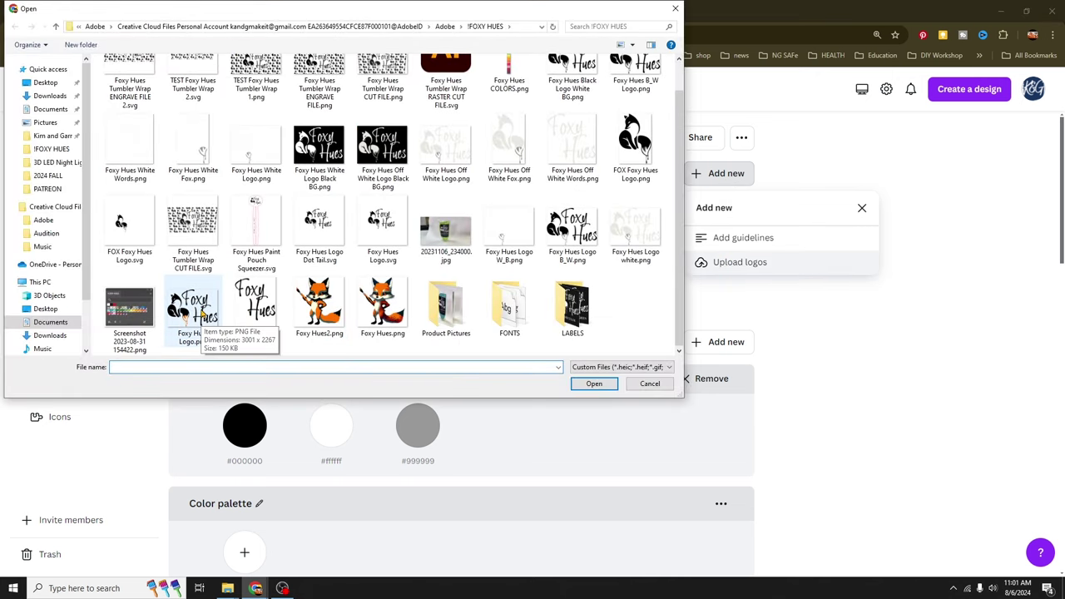
{"action": "left_click", "coordinate": [205, 313]}
{"action": "left_click", "coordinate": [594, 384]}
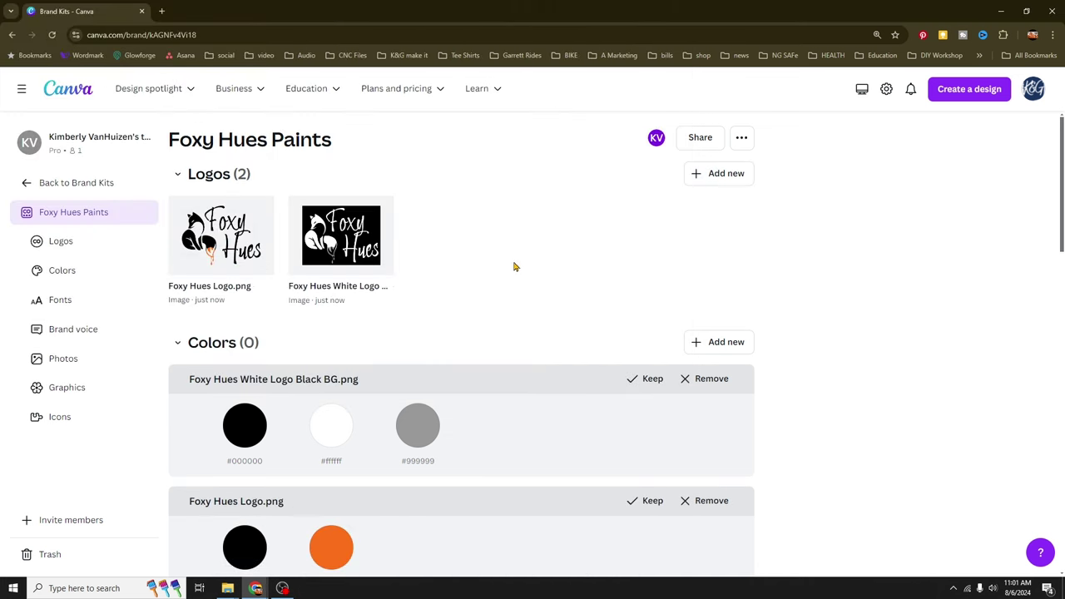
Step: Keep both suggested color palettes extracted from the two uploaded Foxy Hues logos
{"action": "scroll", "coordinate": [509, 341], "scroll_direction": "down", "scroll_amount": 2}
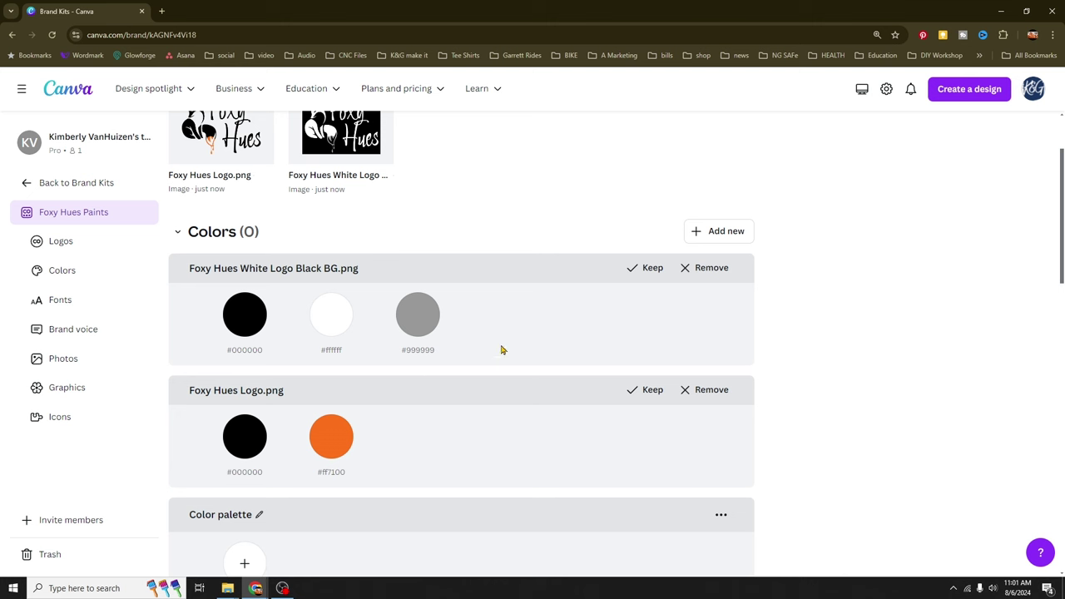
{"action": "left_click", "coordinate": [640, 268]}
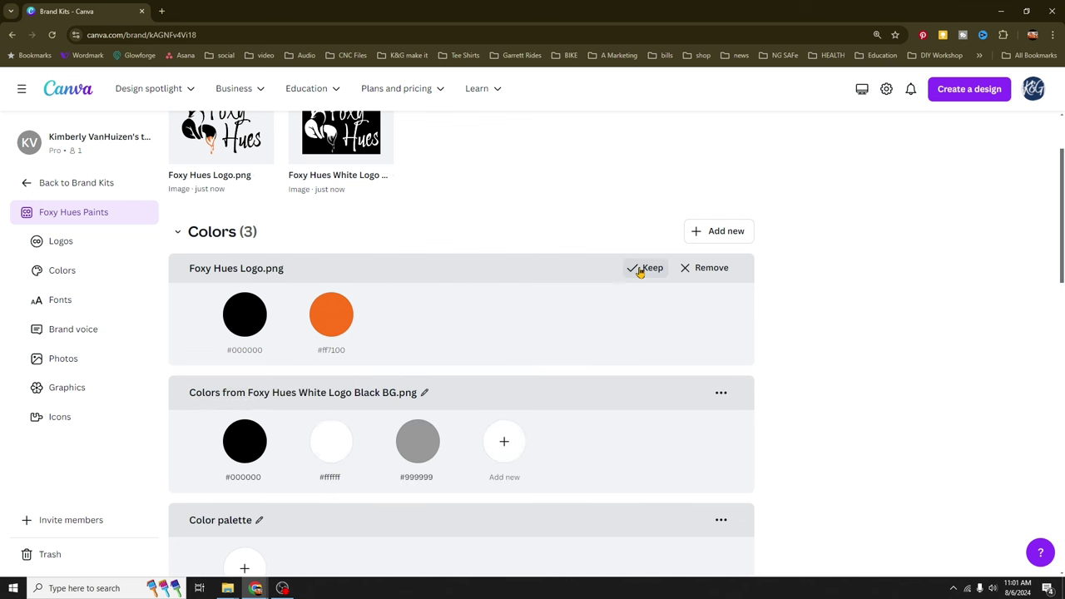
{"action": "left_click", "coordinate": [645, 268]}
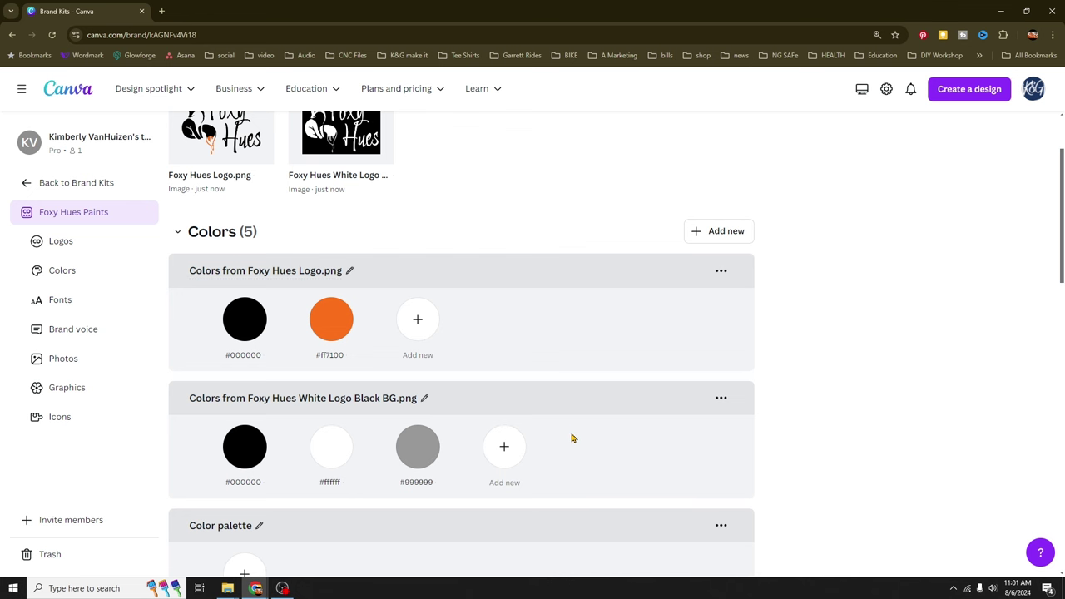
Step: Add a solid color #FF7100 to the palette taken from Foxy Hues White Logo Black BG.png
{"action": "scroll", "coordinate": [573, 434], "scroll_direction": "down", "scroll_amount": 2}
{"action": "scroll", "coordinate": [572, 433], "scroll_direction": "up", "scroll_amount": 1}
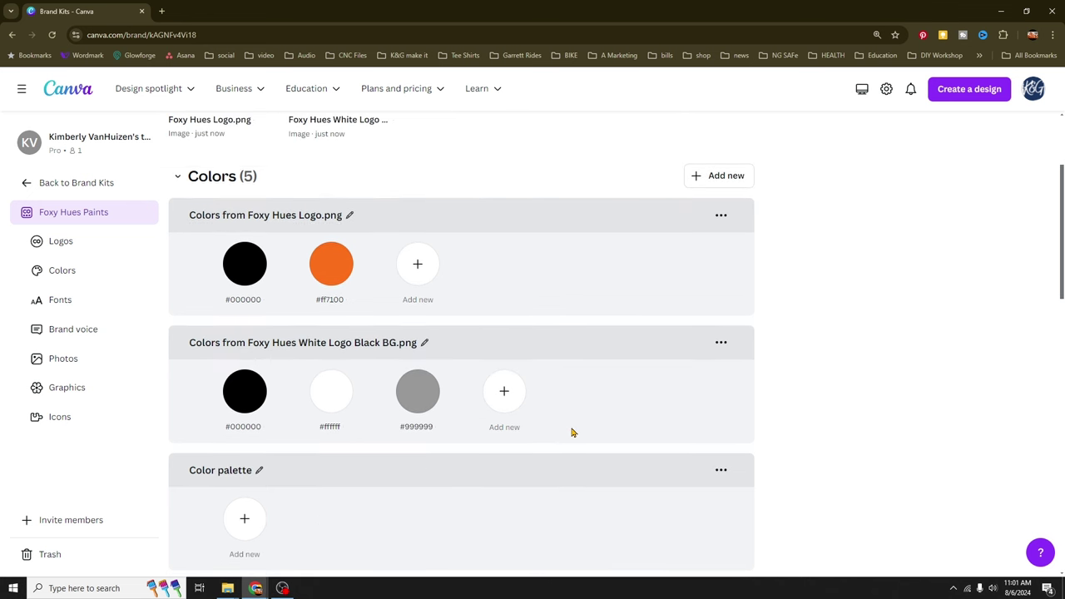
{"action": "left_click", "coordinate": [510, 407]}
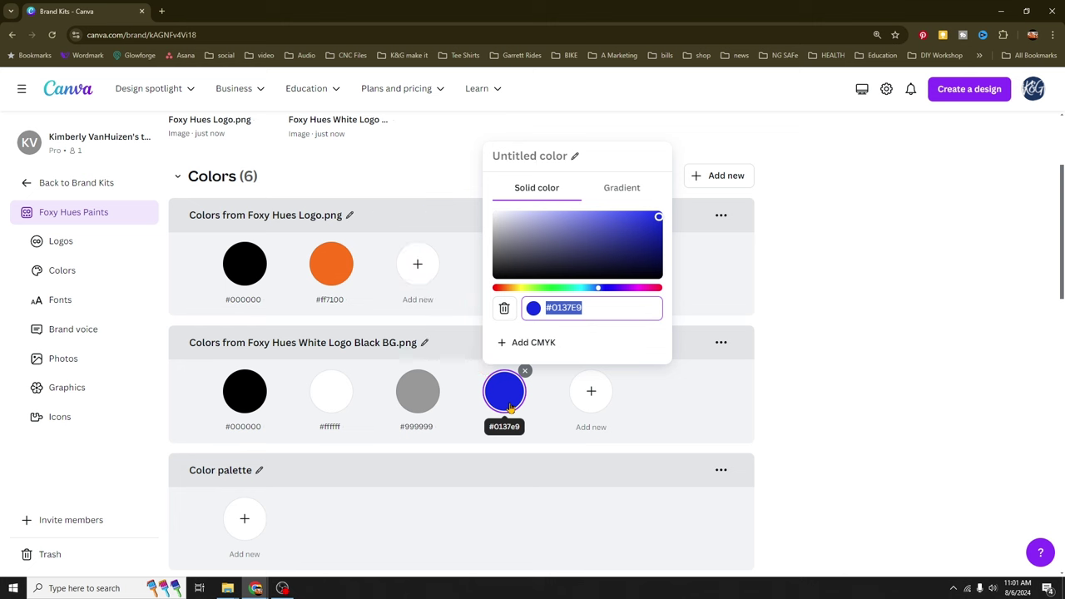
{"action": "type", "text": "#FF"}
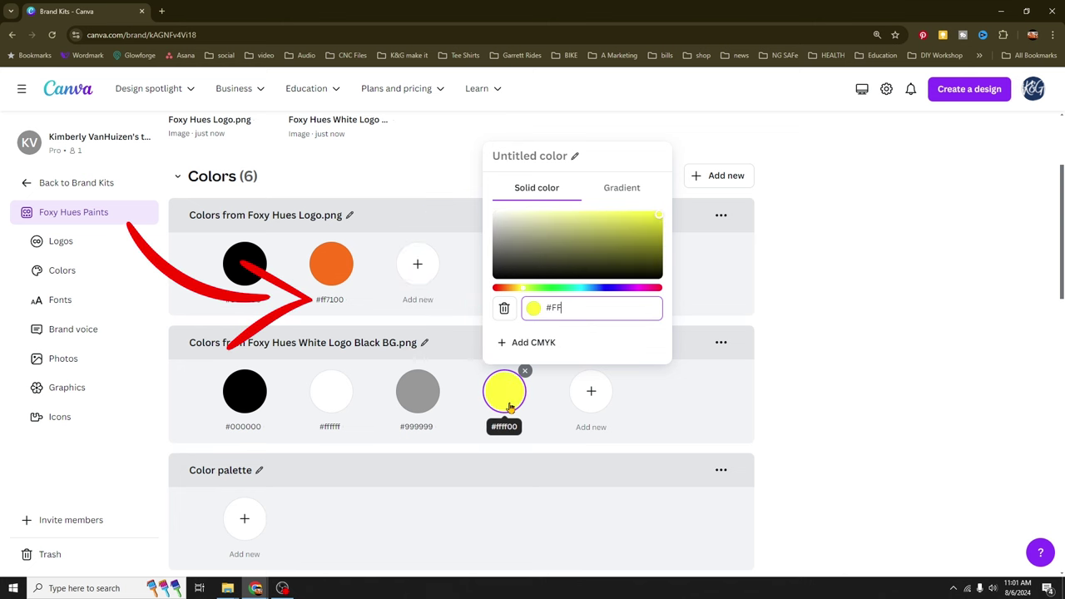
{"action": "type", "text": "7100"}
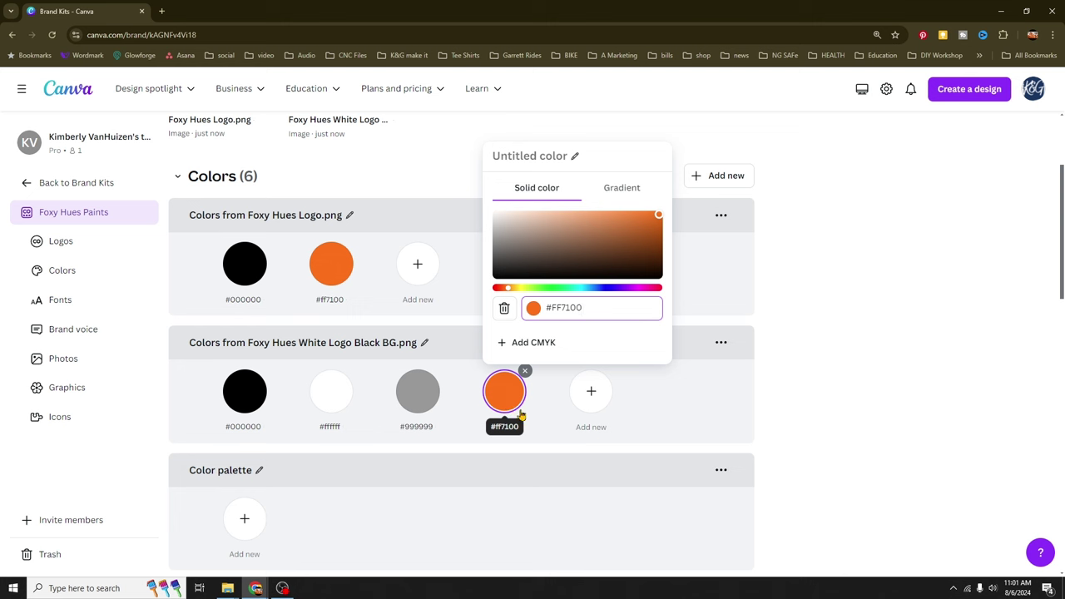
Step: Name the added orange color "#FF7100" using its copied hex code, and close the color editor
{"action": "left_click", "coordinate": [544, 155]}
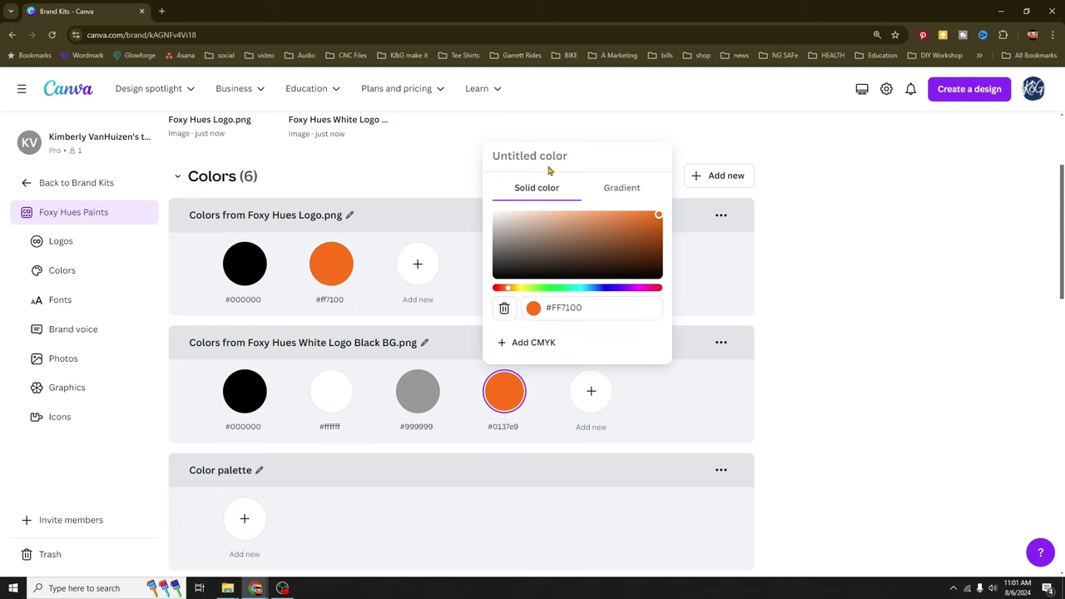
{"action": "left_click", "coordinate": [605, 308]}
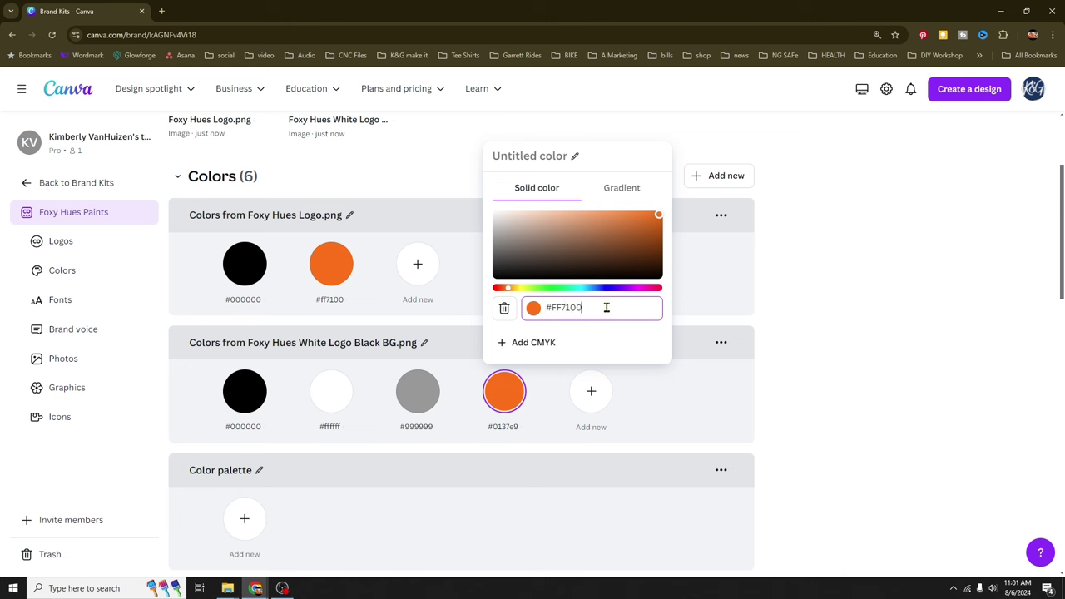
{"action": "left_click_drag", "start_coordinate": [579, 308], "coordinate": [542, 308]}
{"action": "key", "text": "ctrl+c"}
{"action": "left_click", "coordinate": [523, 156]}
{"action": "key", "text": "ctrl+v"}
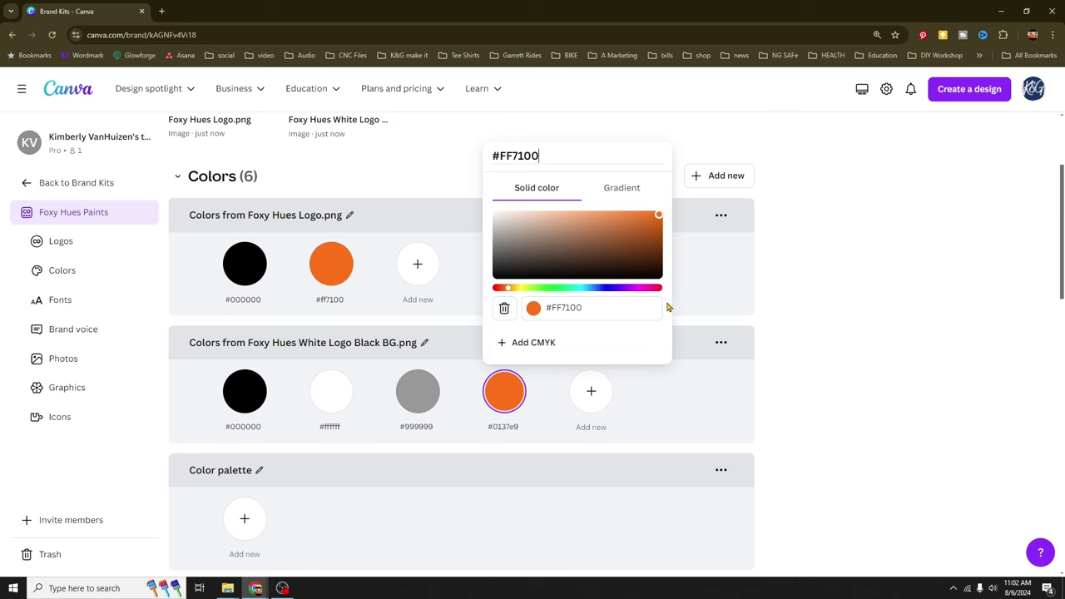
{"action": "left_click", "coordinate": [841, 366]}
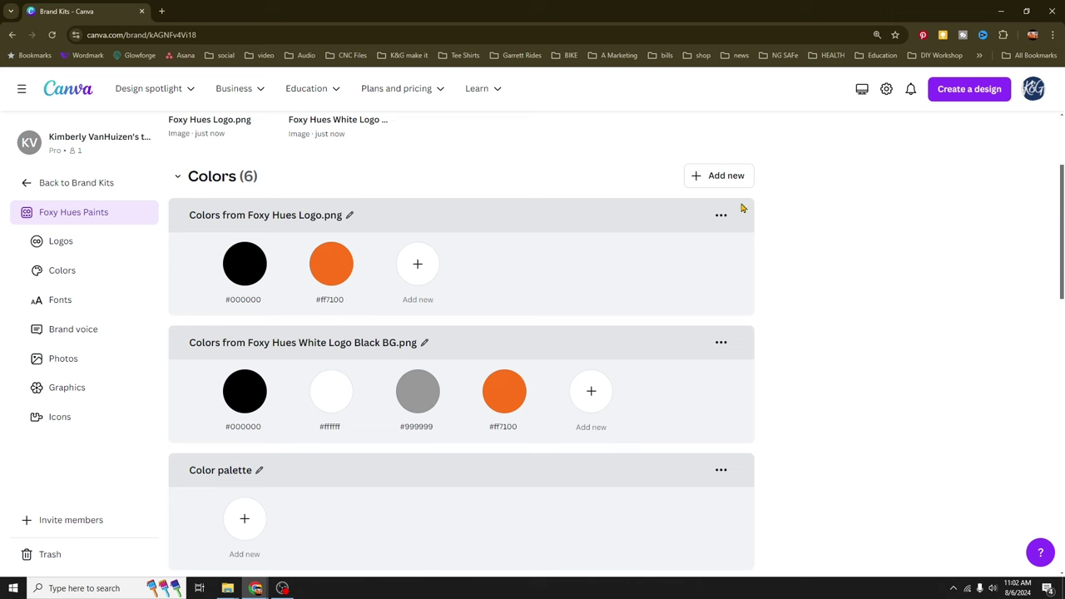
Step: Delete the "Colors from Foxy Hues Logo.png" palette from the kit
{"action": "left_click", "coordinate": [719, 218]}
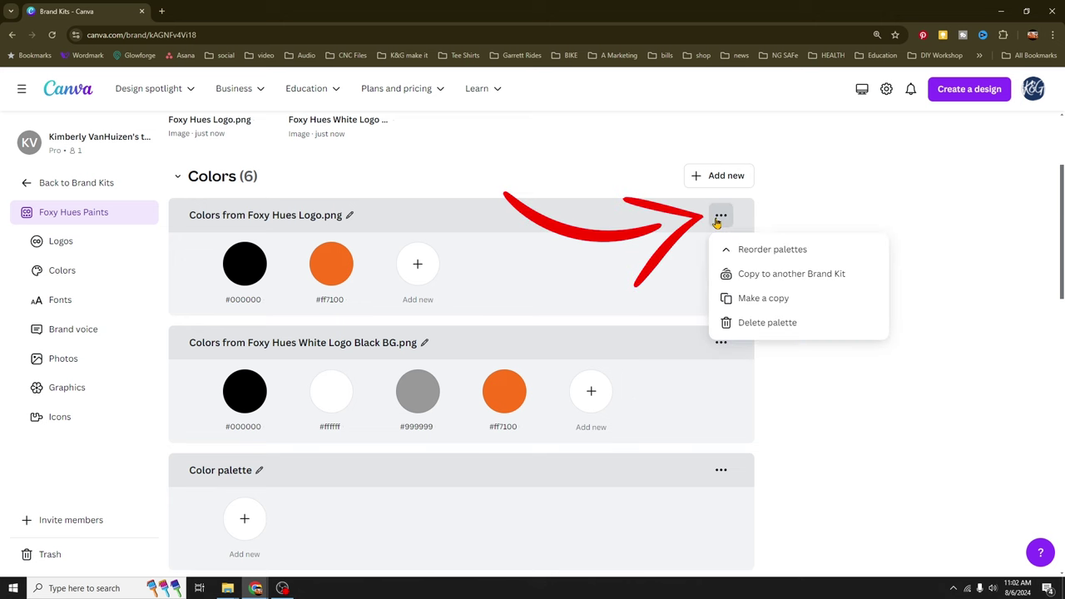
{"action": "left_click", "coordinate": [756, 322]}
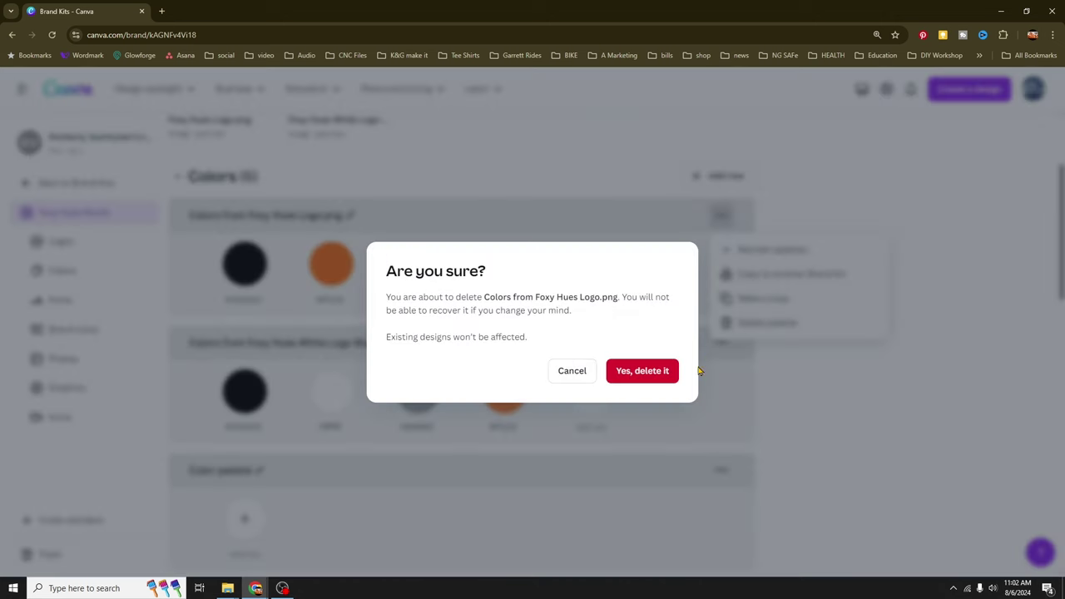
{"action": "left_click", "coordinate": [642, 372]}
Step: Upload nine more logos: Black Logo White BG, the Off White and White Logo, Fox and Words files, and FOX Foxy Hues Logo as PNG and SVG
{"action": "scroll", "coordinate": [671, 387], "scroll_direction": "up", "scroll_amount": 3}
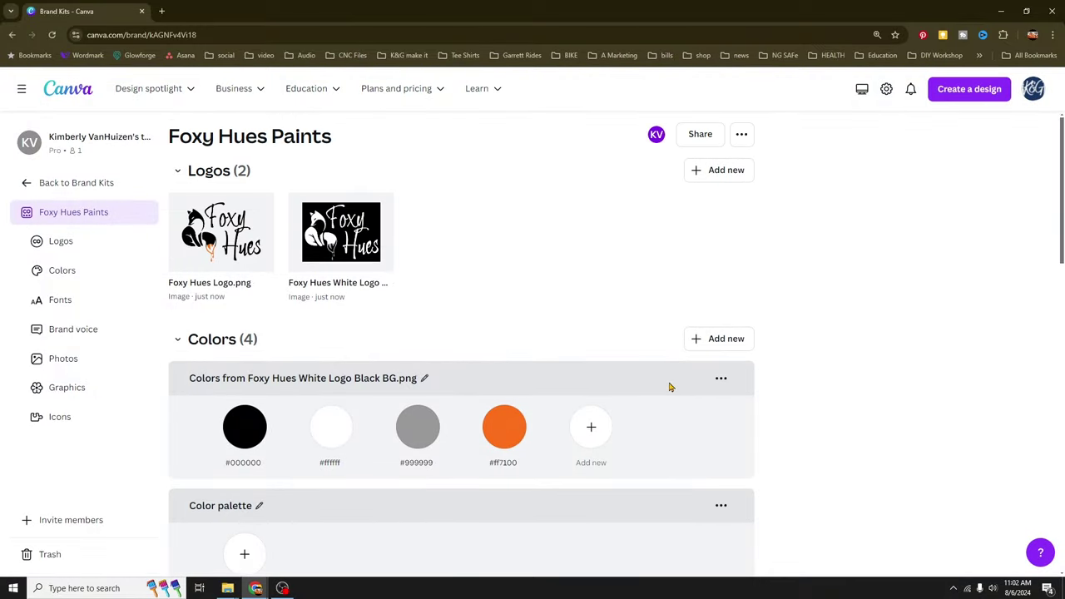
{"action": "left_click", "coordinate": [696, 173]}
{"action": "left_click", "coordinate": [737, 262]}
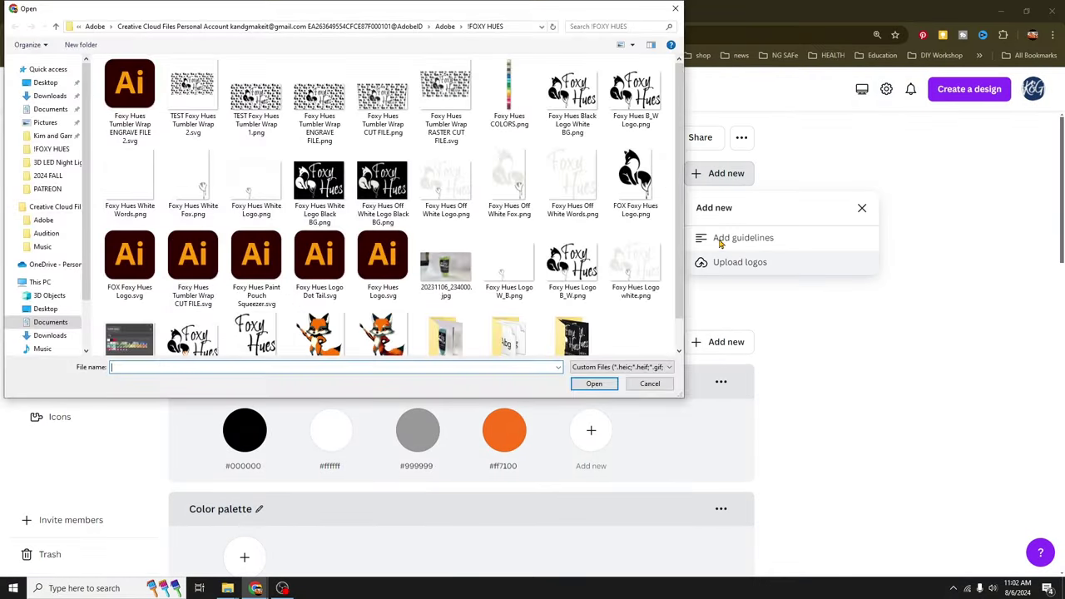
{"action": "left_click", "coordinate": [580, 95]}
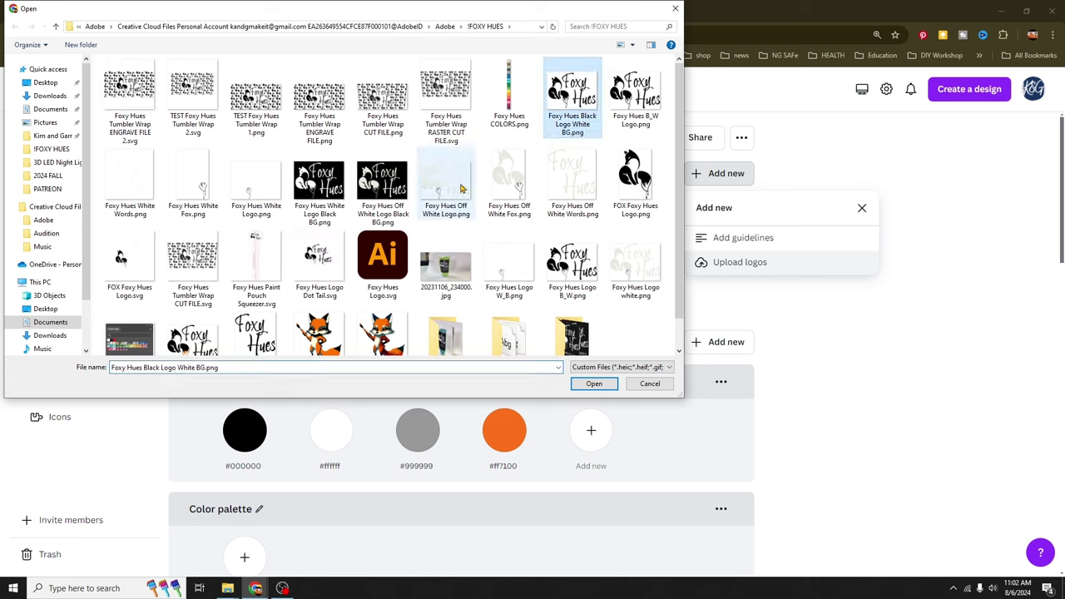
{"action": "left_click", "coordinate": [446, 183], "text": "ctrl"}
{"action": "left_click", "coordinate": [510, 179], "text": "ctrl"}
{"action": "left_click", "coordinate": [573, 179], "text": "ctrl"}
{"action": "left_click", "coordinate": [635, 179], "text": "ctrl"}
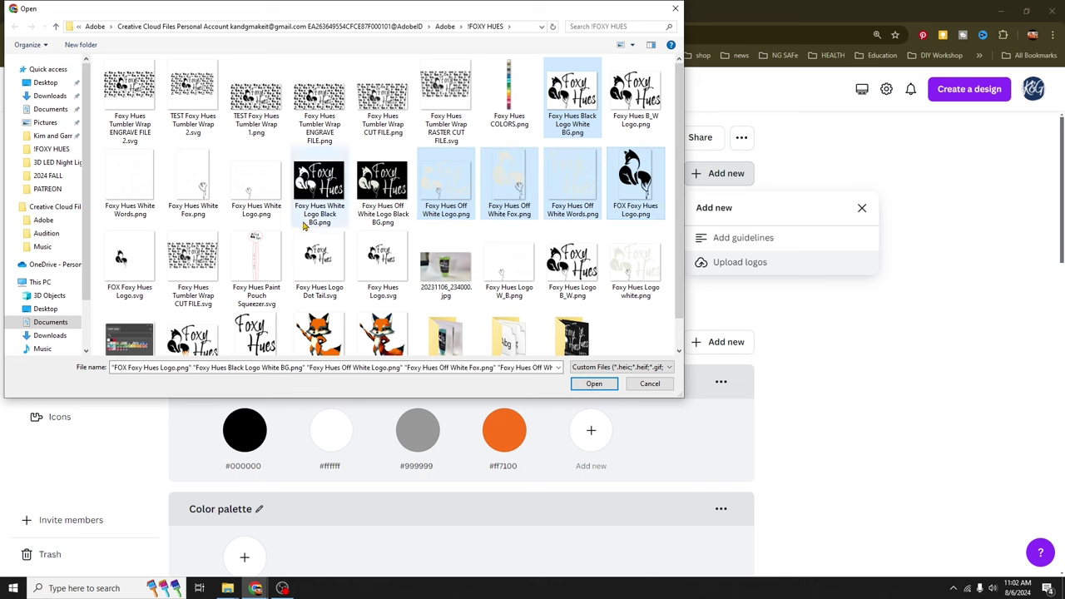
{"action": "left_click", "coordinate": [140, 273], "text": "ctrl"}
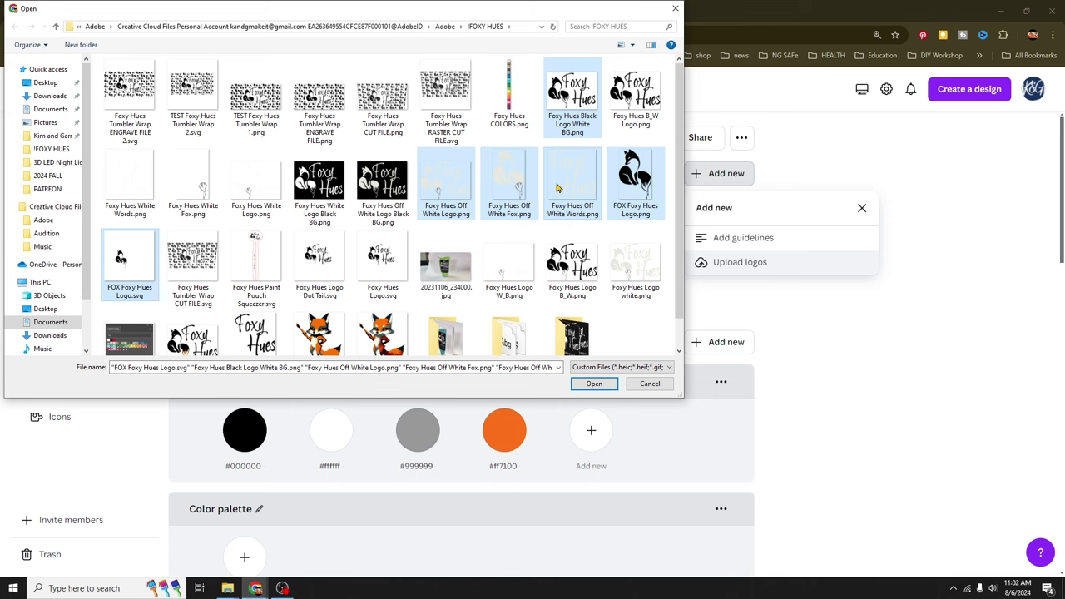
{"action": "left_click", "coordinate": [256, 179], "text": "ctrl"}
{"action": "left_click", "coordinate": [194, 179], "text": "ctrl"}
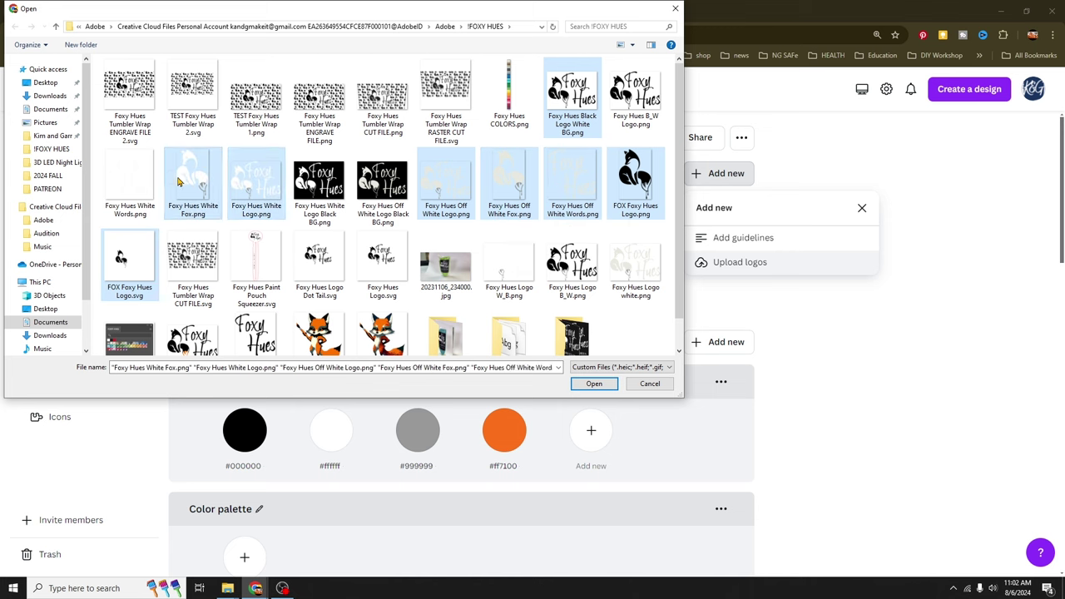
{"action": "left_click", "coordinate": [122, 182], "text": "ctrl"}
{"action": "left_click", "coordinate": [593, 384]}
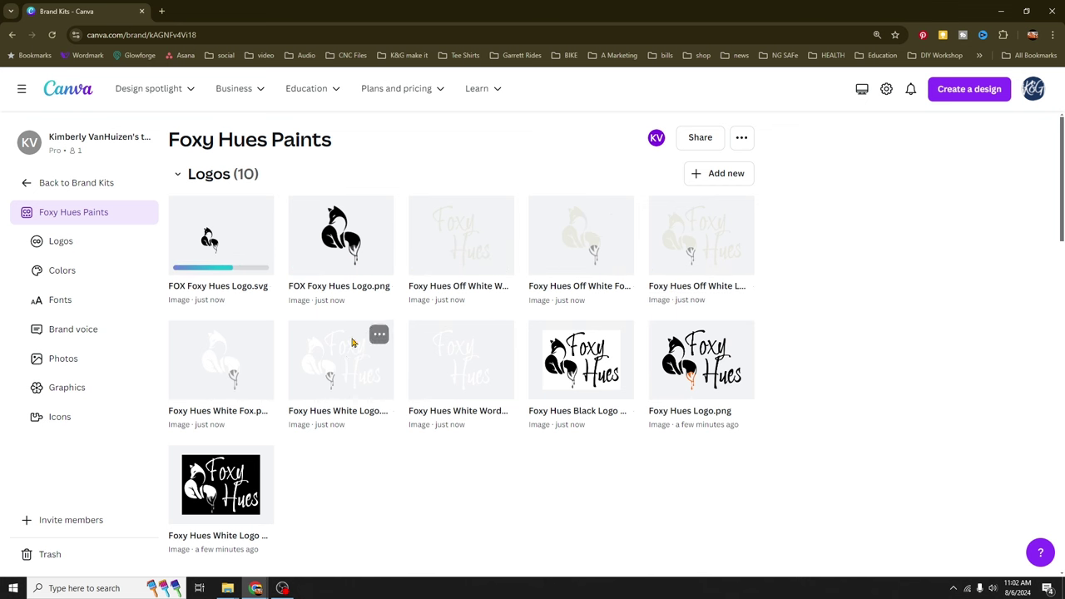
Step: Review the kit's uploaded logos, the color palettes and the empty font styles
{"action": "scroll", "coordinate": [388, 464], "scroll_direction": "down", "scroll_amount": 5}
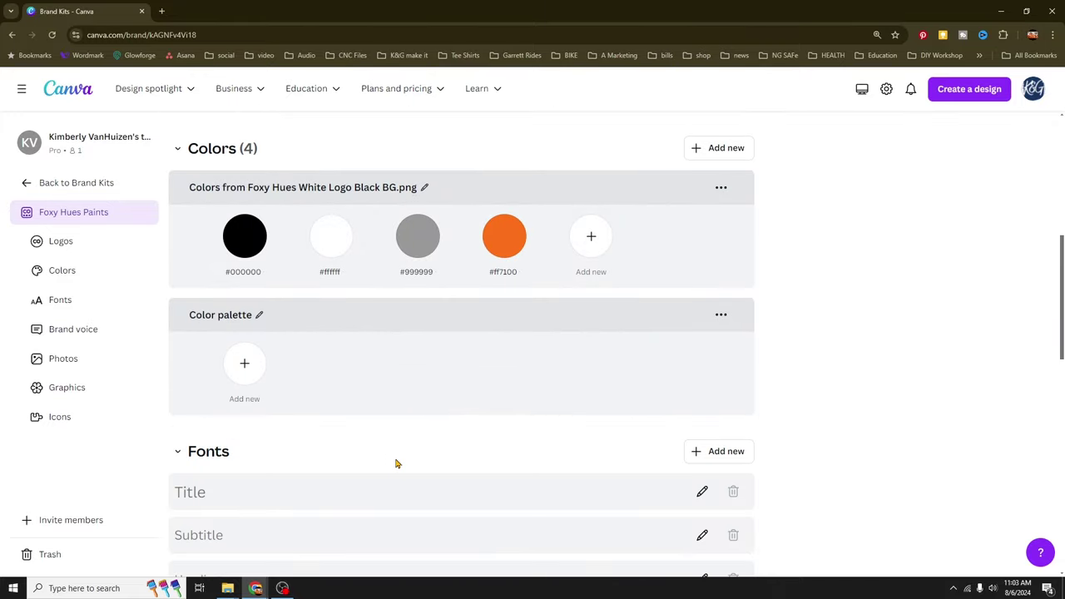
{"action": "scroll", "coordinate": [401, 464], "scroll_direction": "up", "scroll_amount": 5}
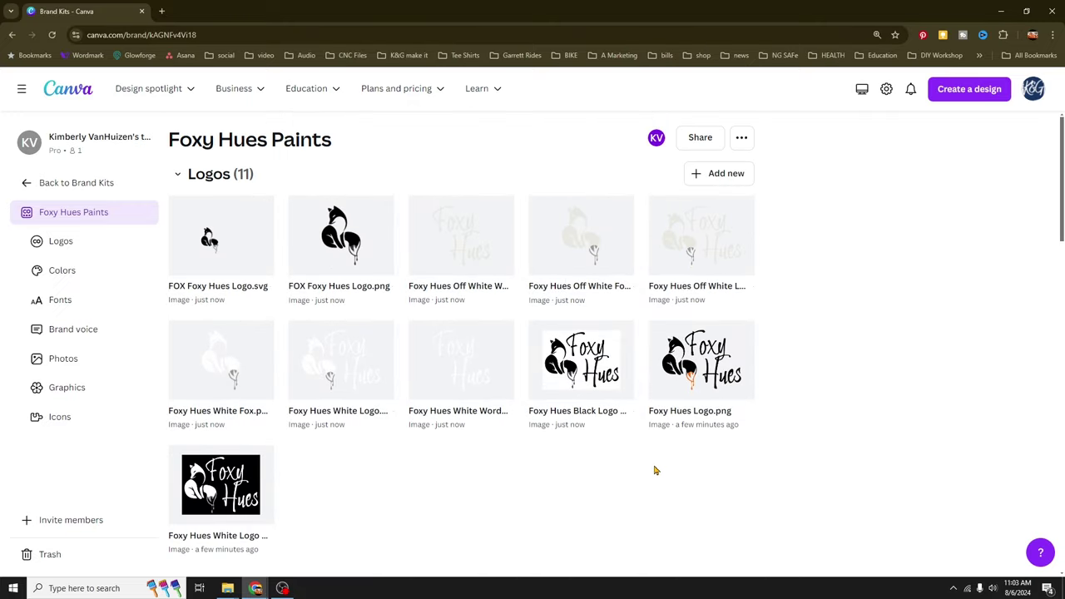
{"action": "scroll", "coordinate": [655, 471], "scroll_direction": "down", "scroll_amount": 4}
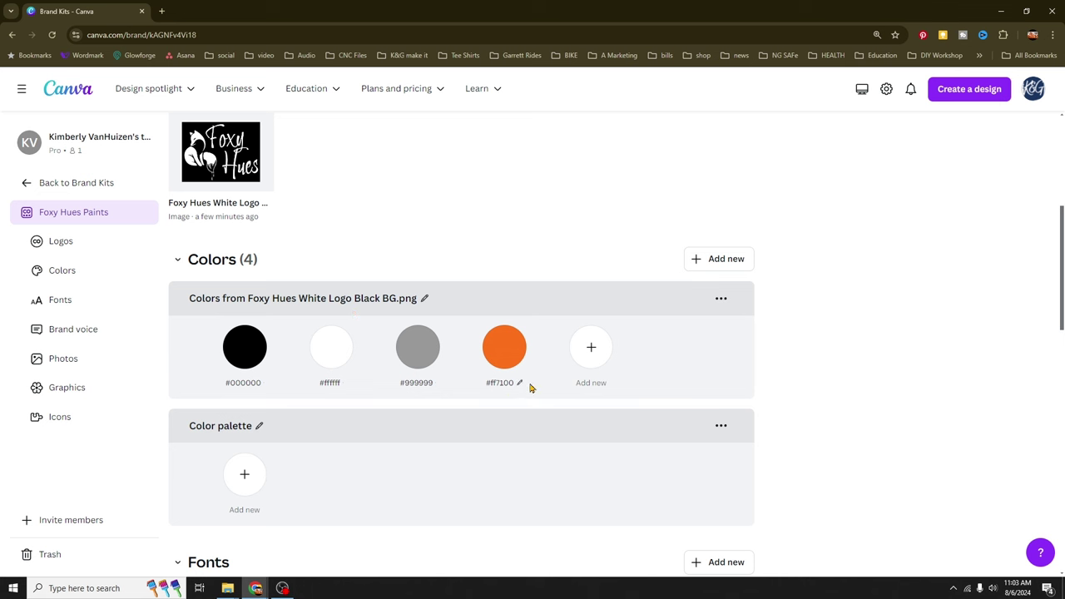
{"action": "scroll", "coordinate": [518, 422], "scroll_direction": "down", "scroll_amount": 2}
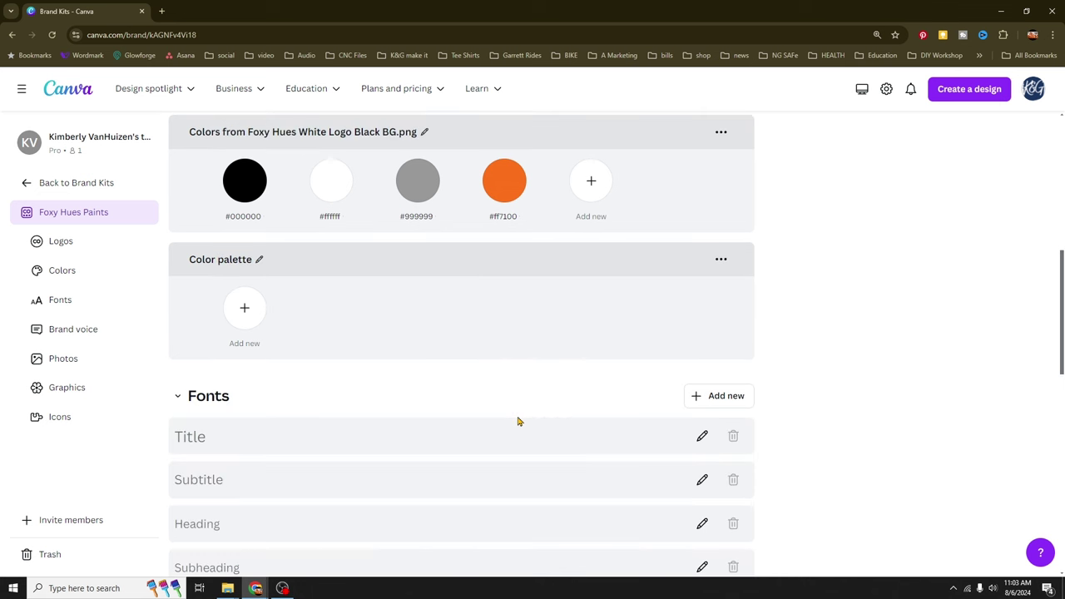
{"action": "scroll", "coordinate": [518, 422], "scroll_direction": "down", "scroll_amount": 1}
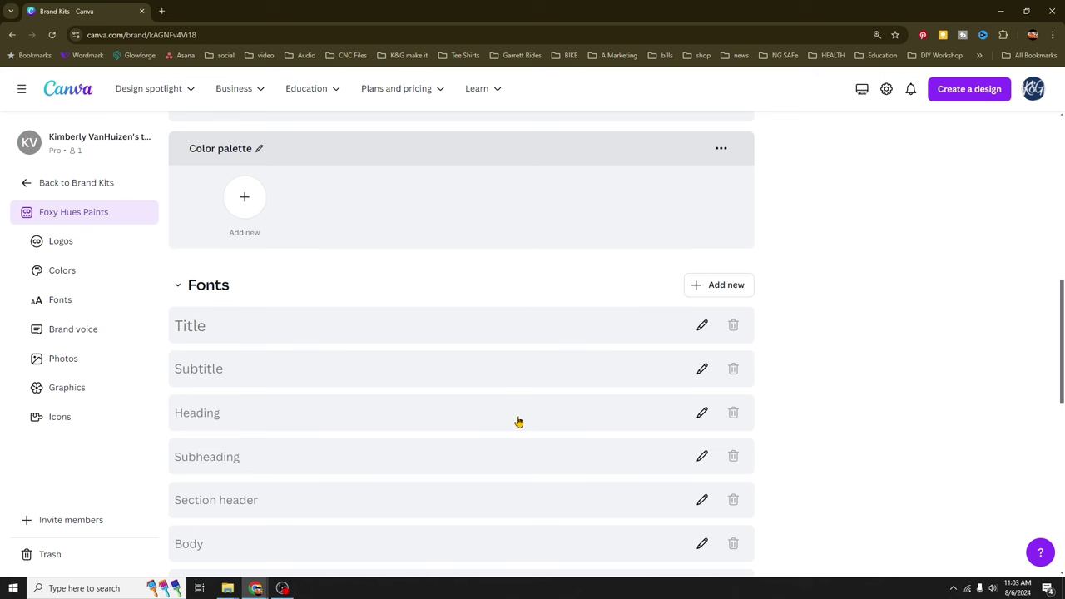
{"action": "scroll", "coordinate": [518, 422], "scroll_direction": "up", "scroll_amount": 4}
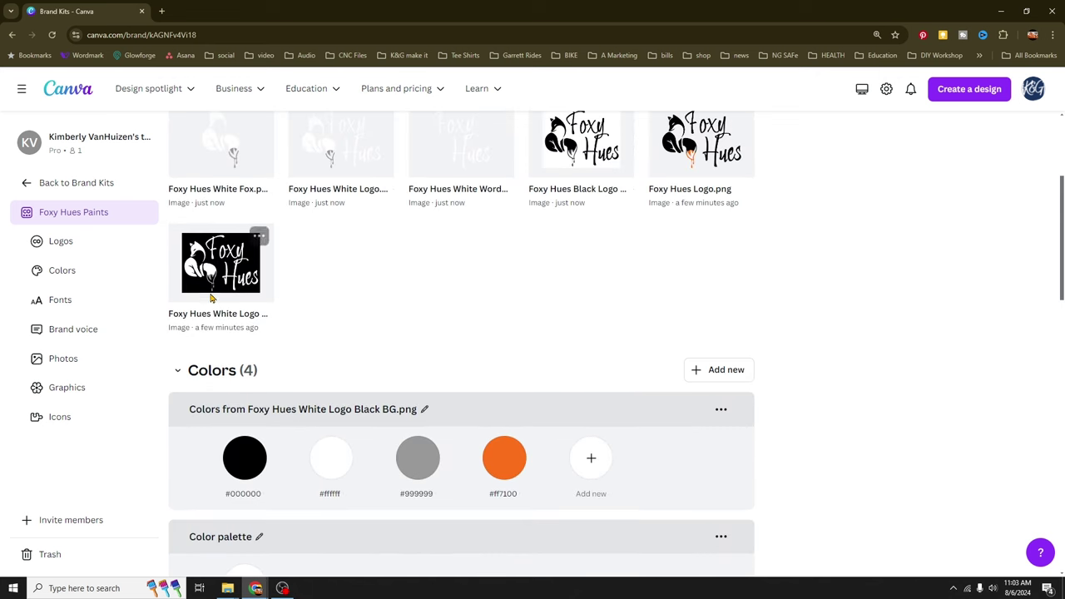
Step: Open the Title font style for editing, search its font list for "adore y", and clear the search
{"action": "scroll", "coordinate": [388, 449], "scroll_direction": "down", "scroll_amount": 4}
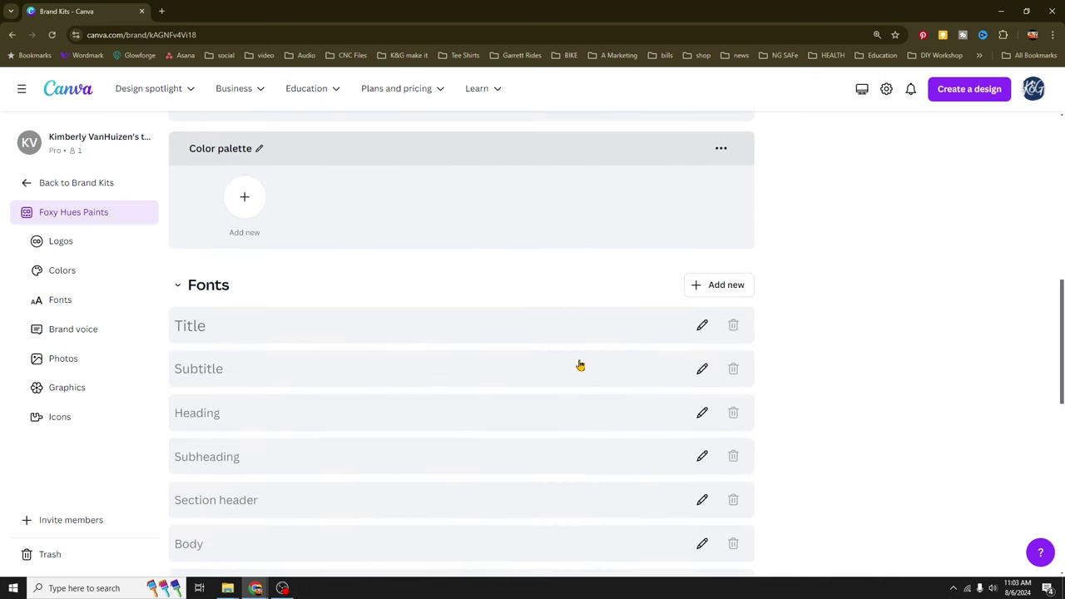
{"action": "left_click", "coordinate": [701, 330]}
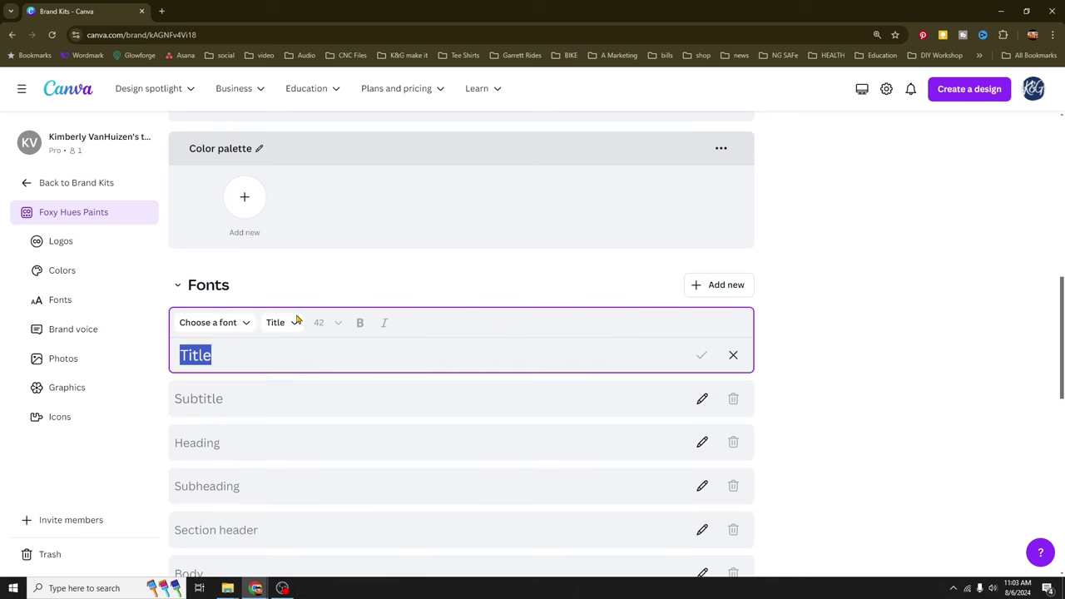
{"action": "left_click", "coordinate": [219, 325]}
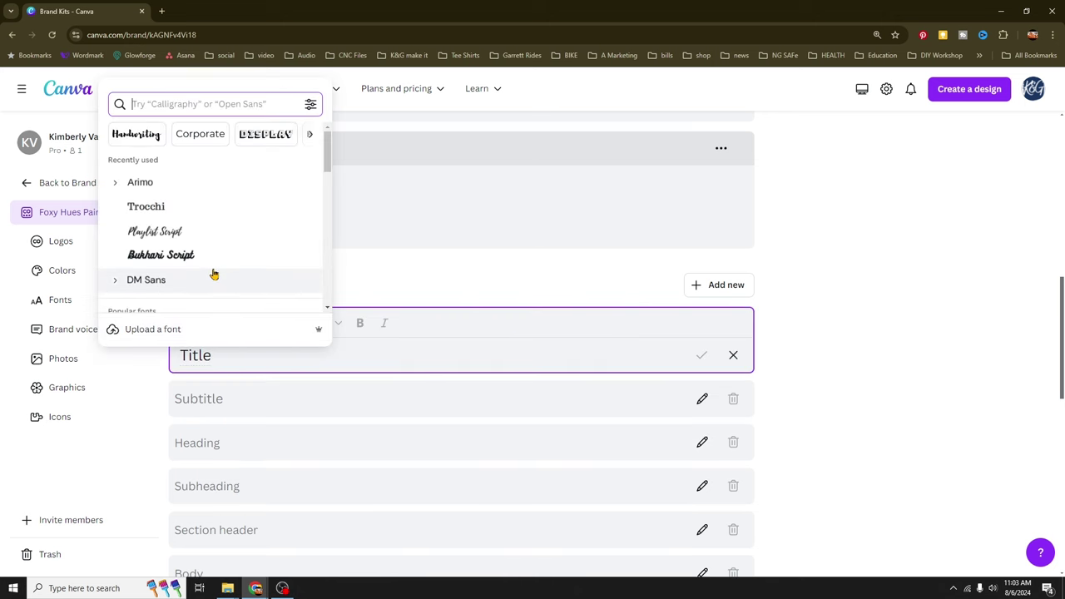
{"action": "scroll", "coordinate": [215, 273], "scroll_direction": "down", "scroll_amount": 6}
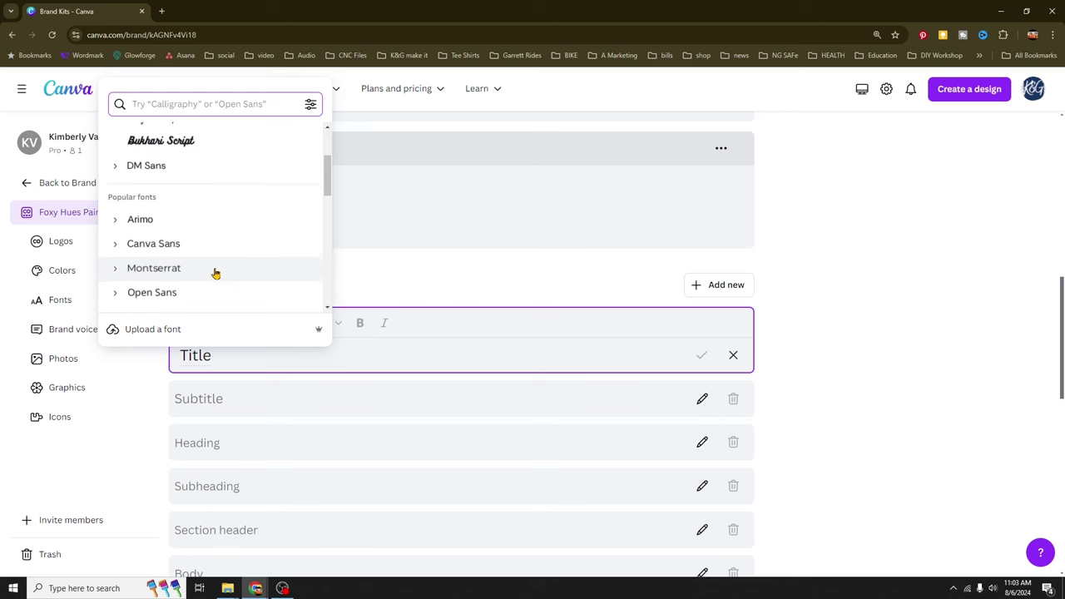
{"action": "type", "text": "ador"}
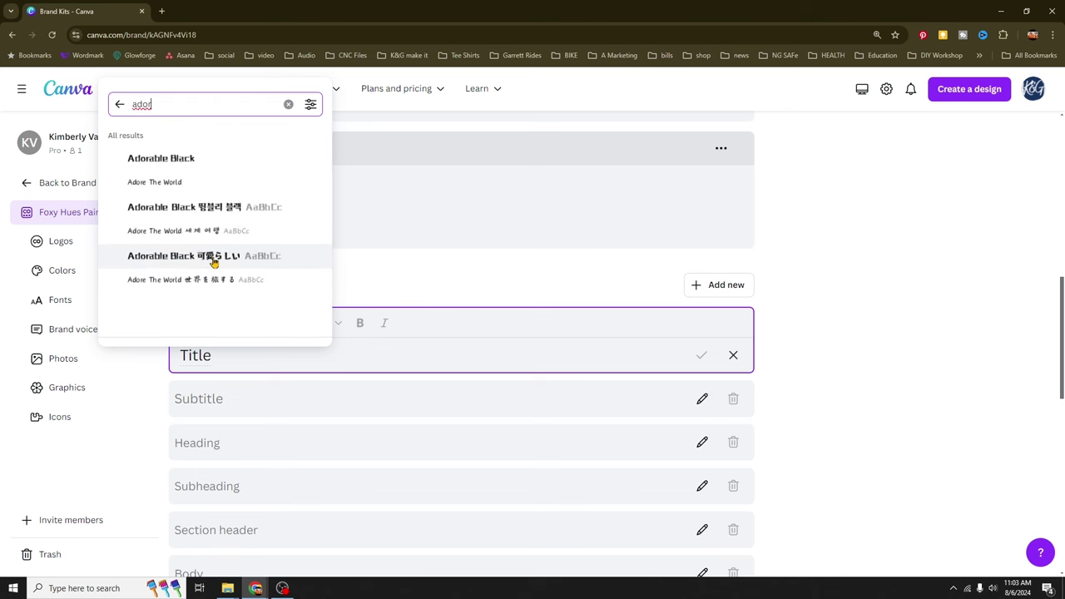
{"action": "type", "text": "e y"}
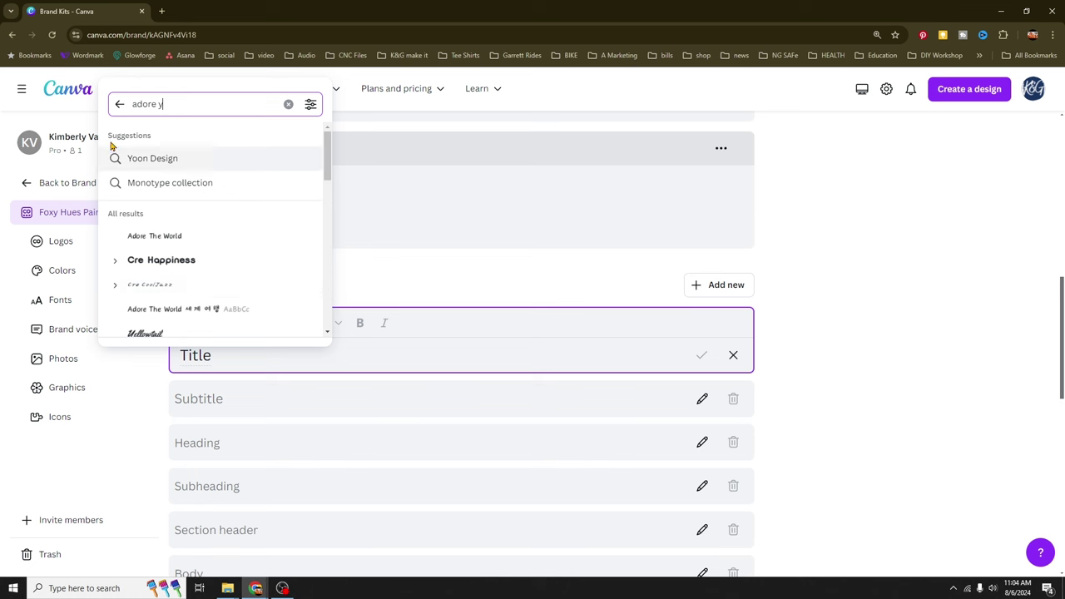
{"action": "left_click", "coordinate": [120, 104]}
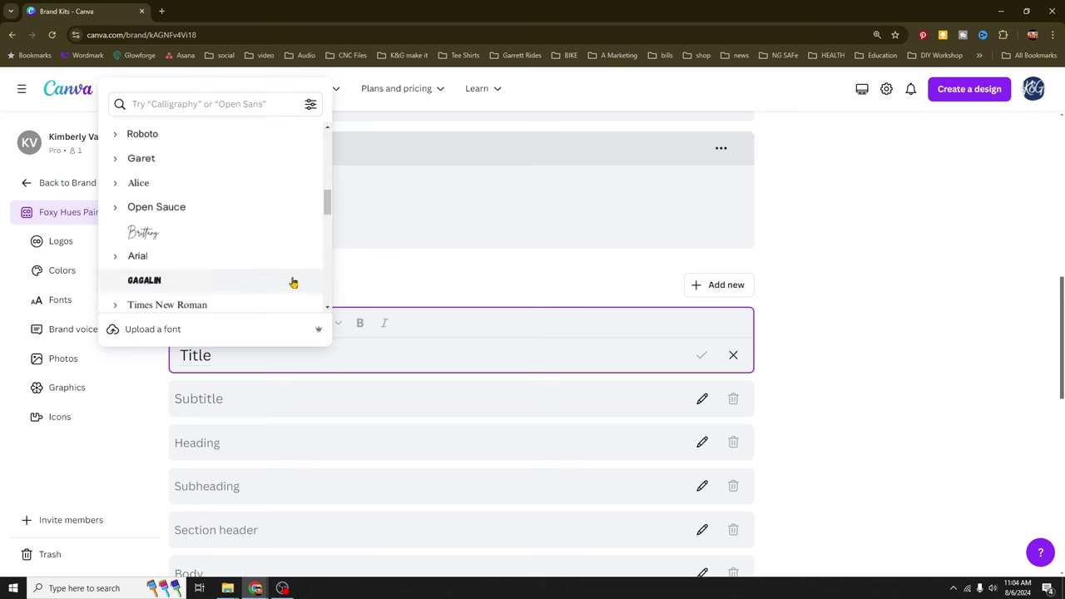
Step: Upload adore you.ttf from the FONTS folder as the Title font and confirm the right to use it
{"action": "left_click", "coordinate": [181, 329]}
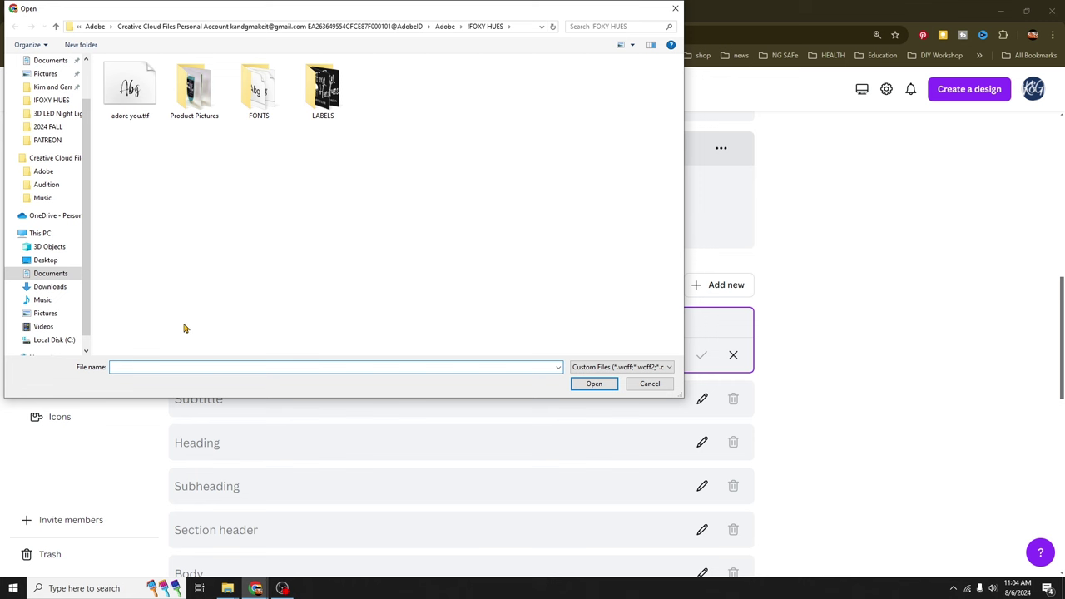
{"action": "left_click", "coordinate": [123, 95]}
{"action": "double_click", "coordinate": [258, 91]}
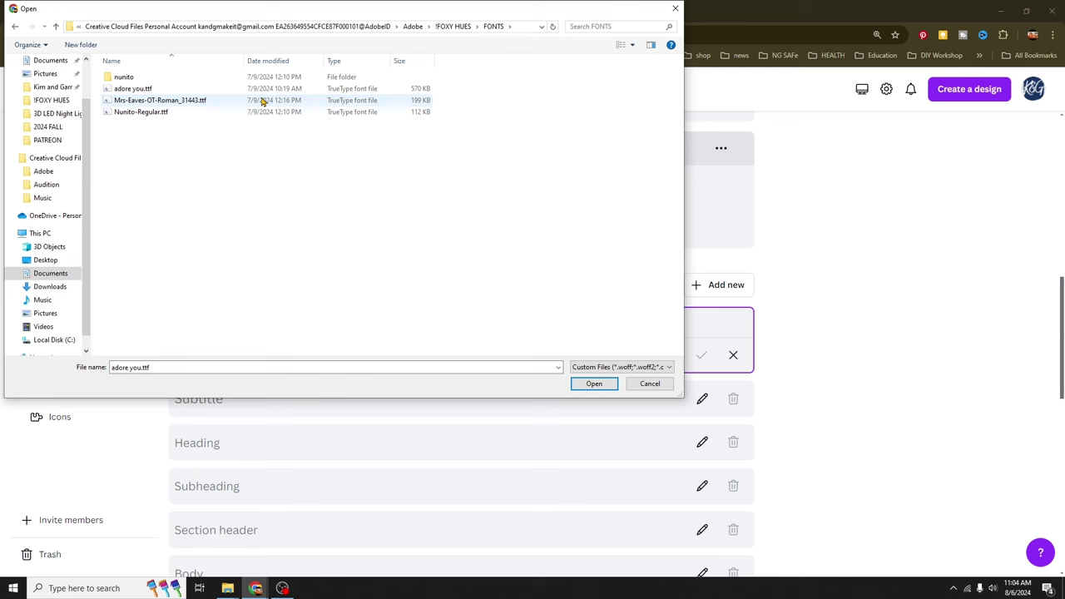
{"action": "left_click", "coordinate": [129, 93]}
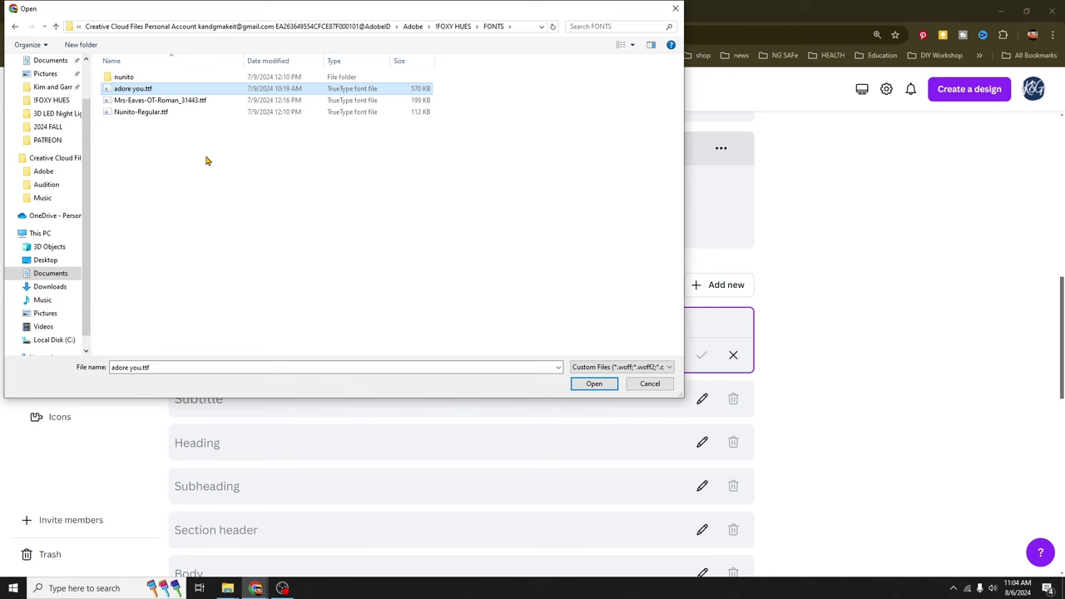
{"action": "left_click", "coordinate": [158, 113], "text": "shift"}
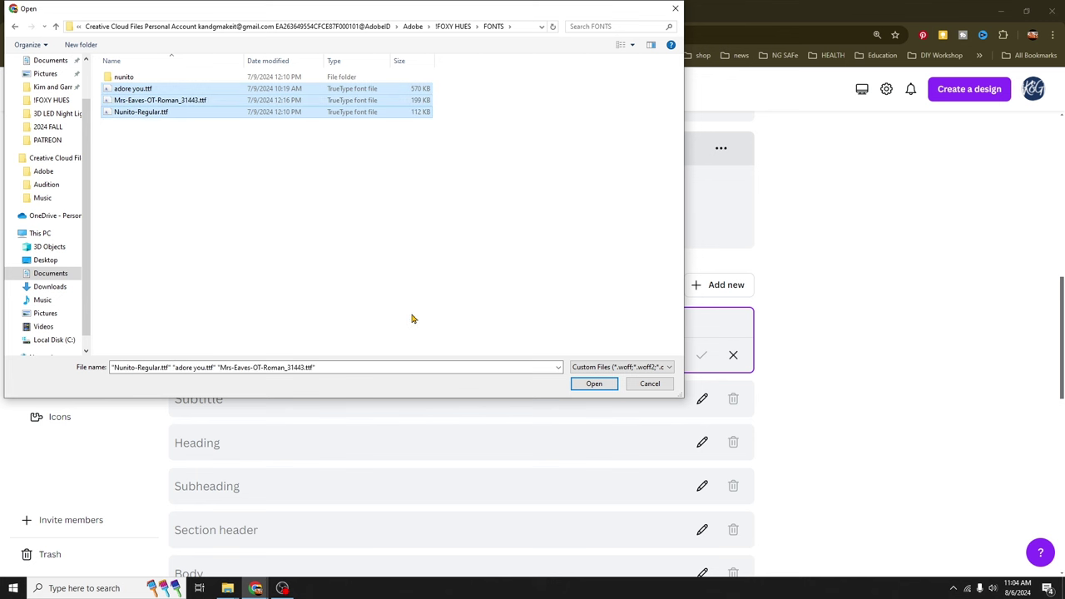
{"action": "left_click", "coordinate": [178, 89]}
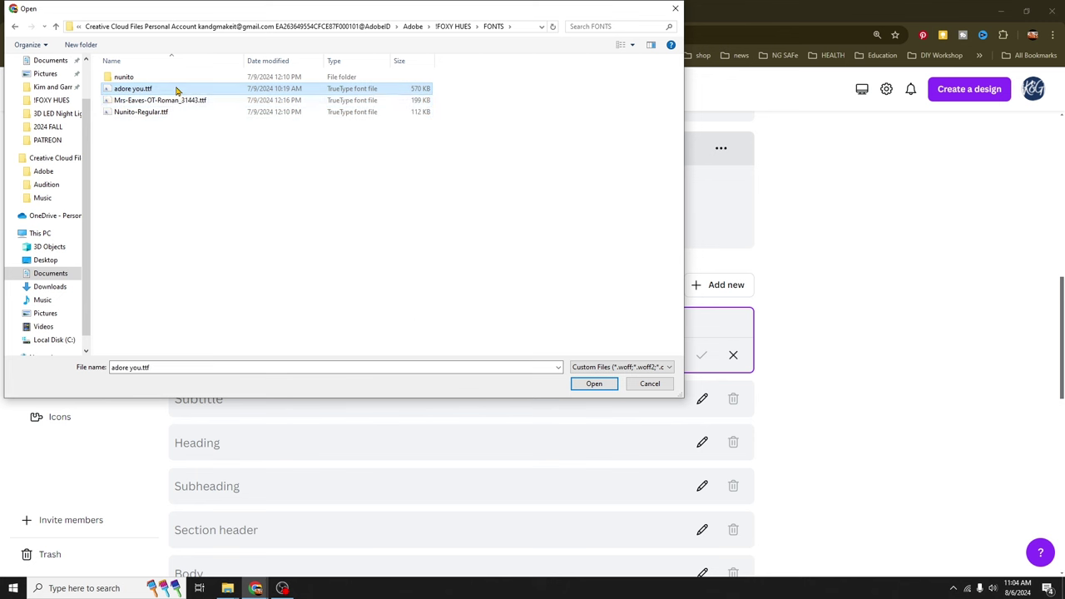
{"action": "left_click", "coordinate": [597, 384]}
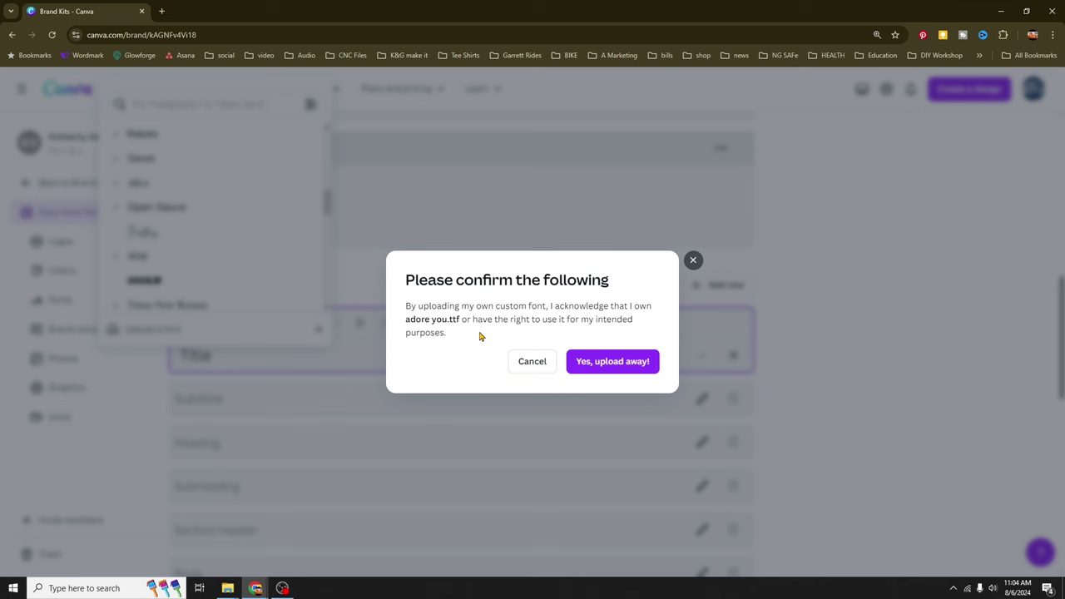
{"action": "left_click", "coordinate": [613, 361]}
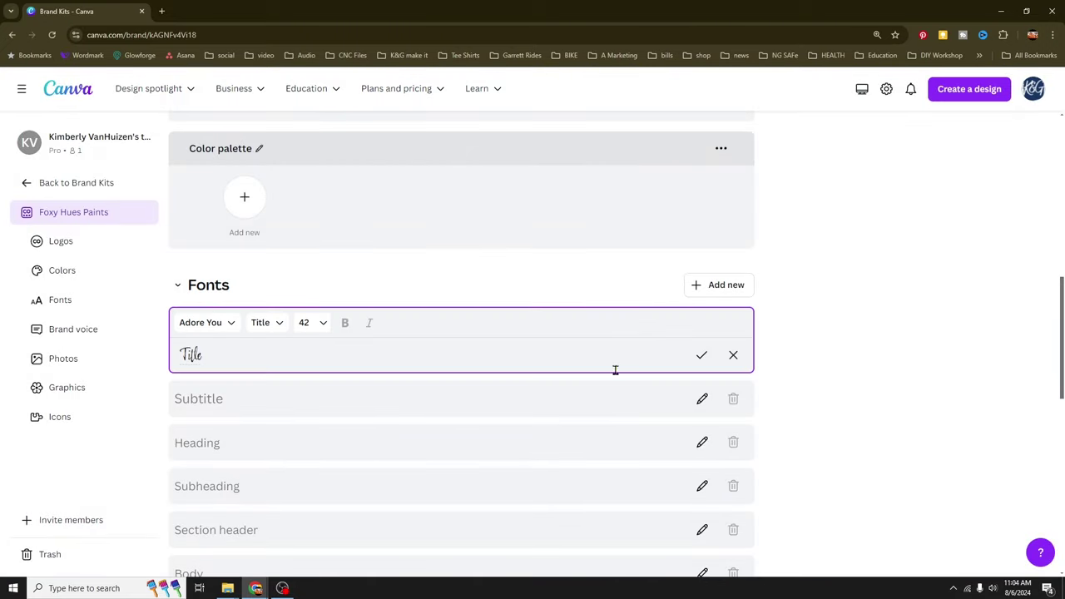
Step: Upload Nunito-Regular.ttf as the Subtitle font and confirm the right to use it
{"action": "left_click", "coordinate": [702, 398]}
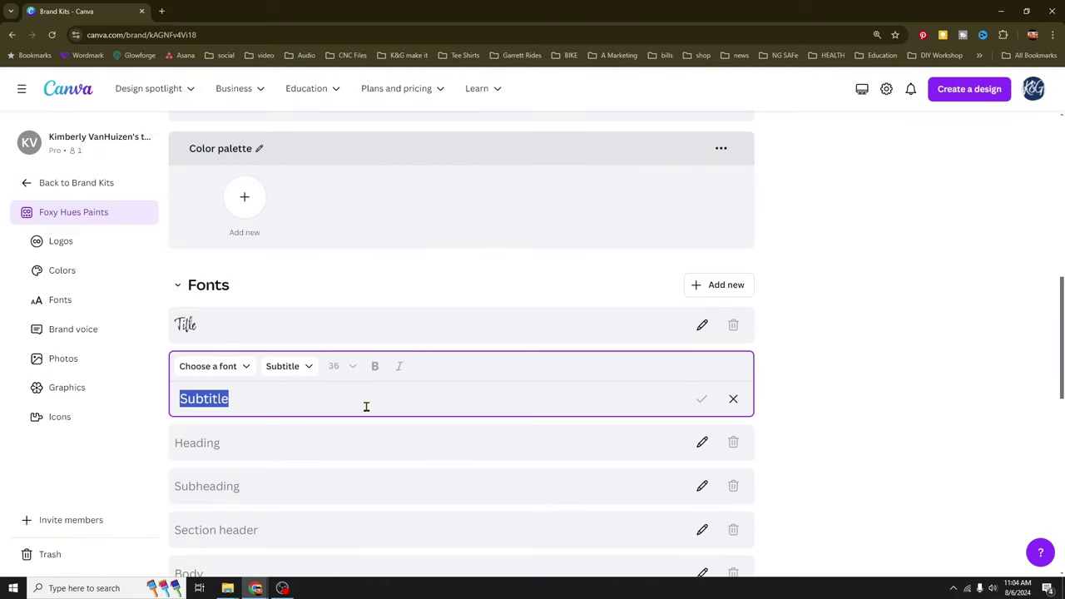
{"action": "left_click", "coordinate": [238, 374]}
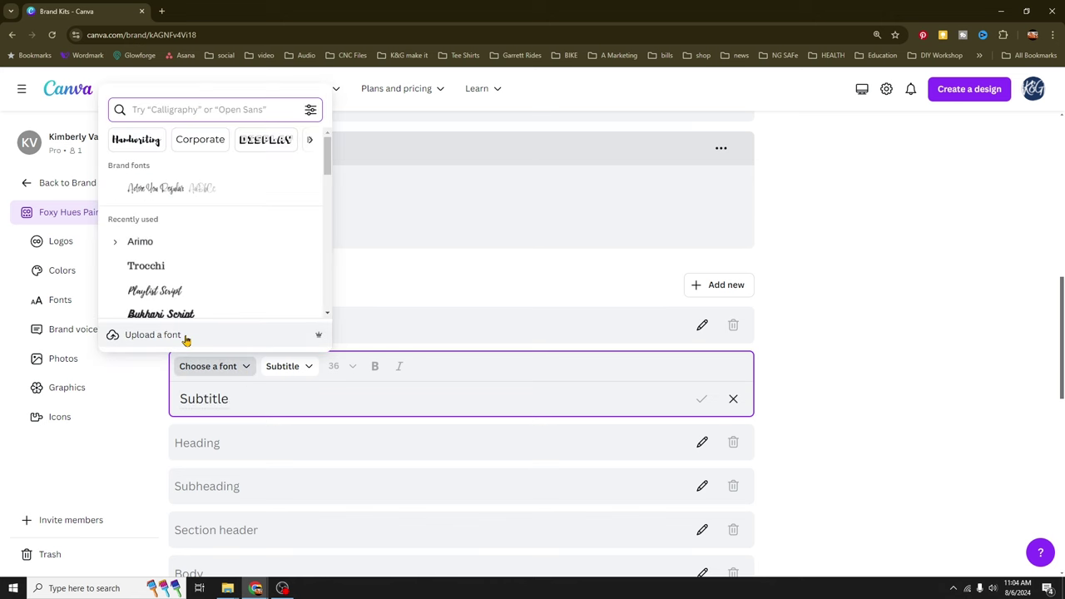
{"action": "left_click", "coordinate": [182, 335]}
{"action": "left_click", "coordinate": [167, 104]}
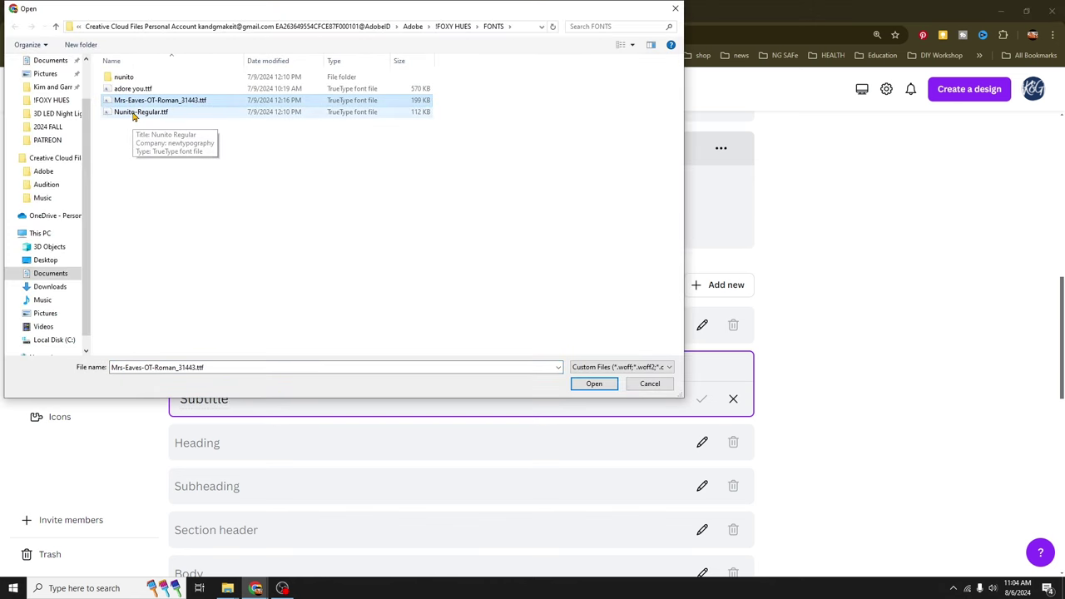
{"action": "left_click", "coordinate": [133, 115]}
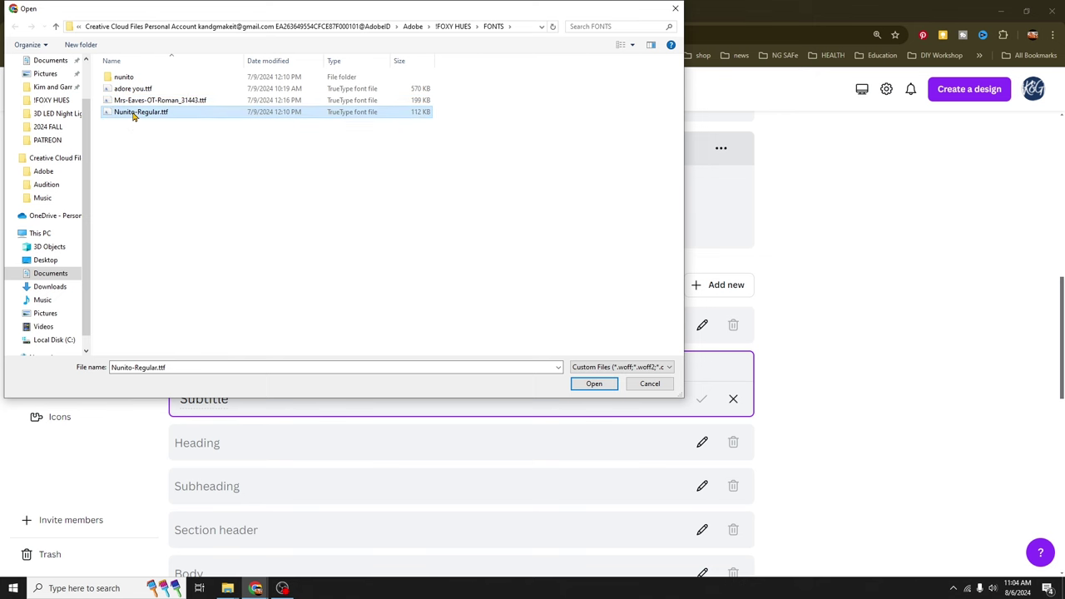
{"action": "left_click", "coordinate": [585, 382]}
{"action": "left_click", "coordinate": [609, 366]}
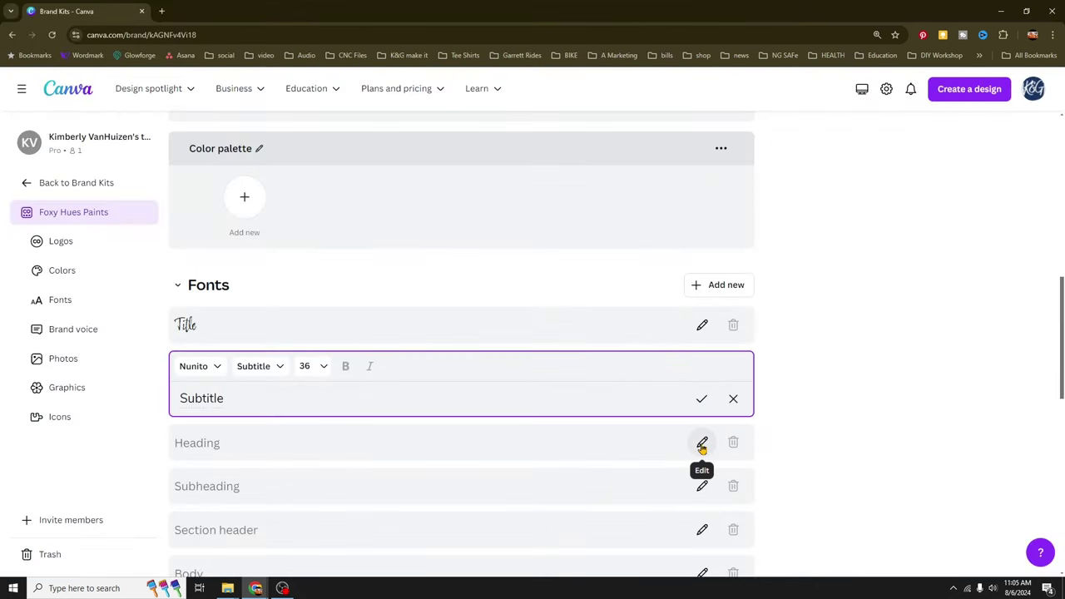
Step: Upload Mrs-Eaves-OT-Roman_31443.ttf as the Heading font and confirm the right to use it
{"action": "left_click", "coordinate": [702, 444]}
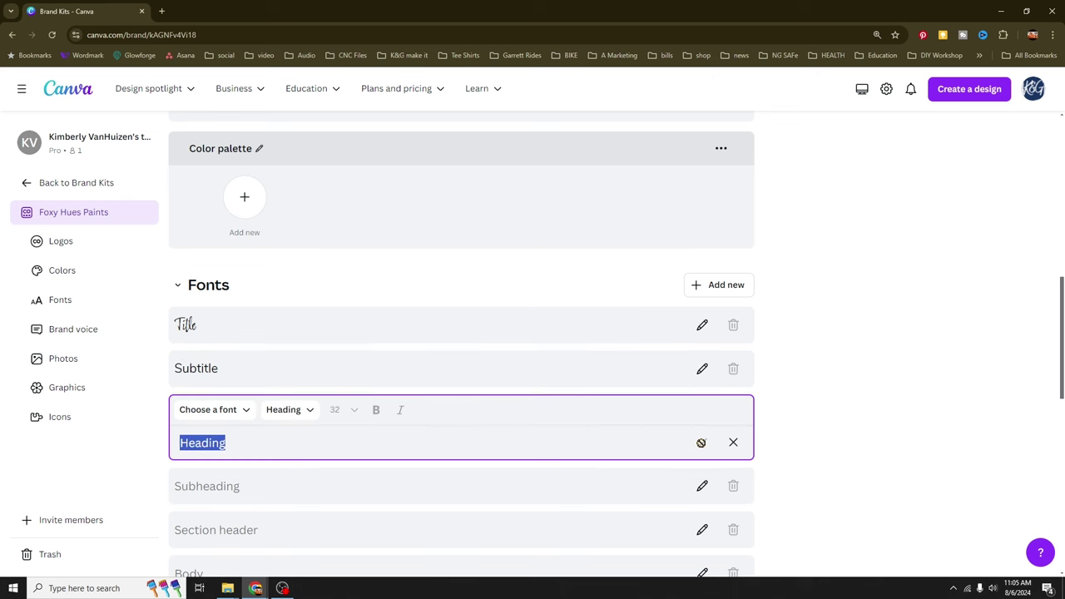
{"action": "left_click", "coordinate": [209, 409]}
{"action": "left_click", "coordinate": [228, 367]}
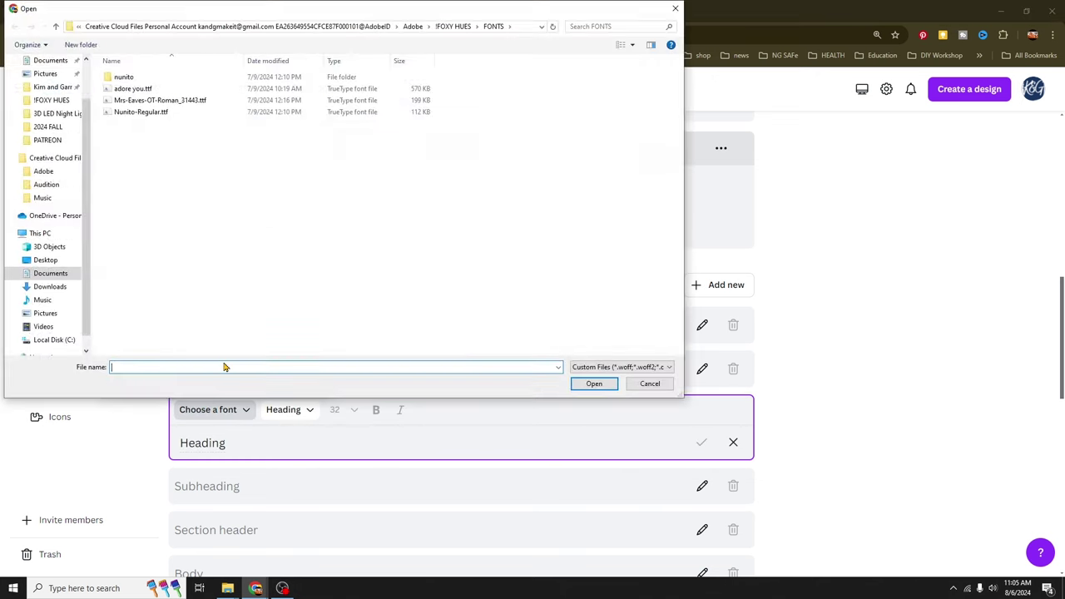
{"action": "left_click", "coordinate": [122, 100]}
{"action": "left_click", "coordinate": [593, 384]}
{"action": "left_click", "coordinate": [614, 366]}
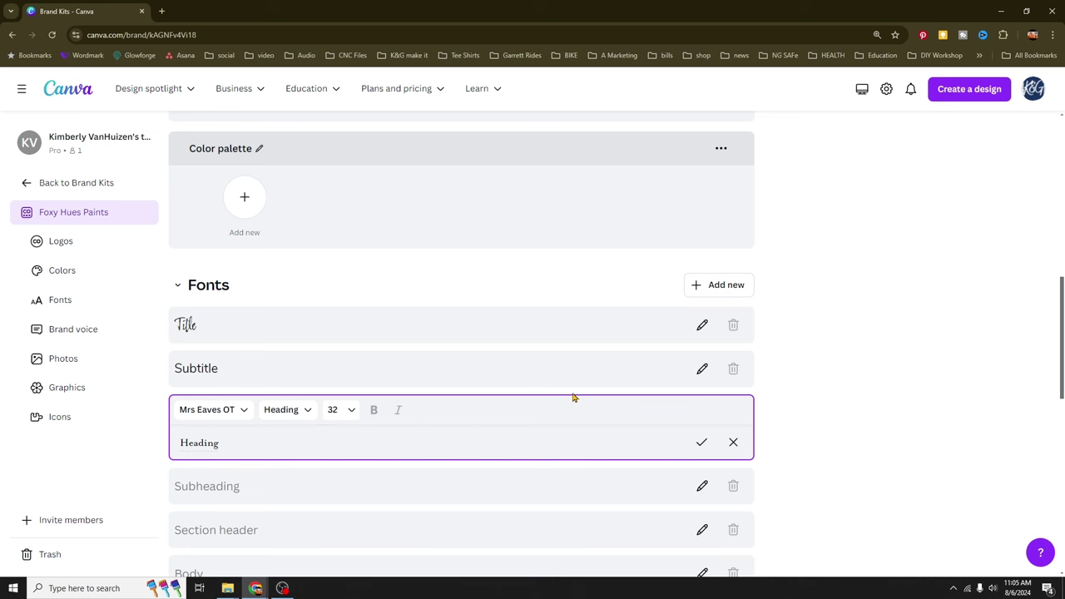
Step: Upload Mrs-Eaves-OT-Roman_31443.ttf again as the Body font, choosing to upload it despite the matching existing font
{"action": "scroll", "coordinate": [533, 479], "scroll_direction": "down", "scroll_amount": 3}
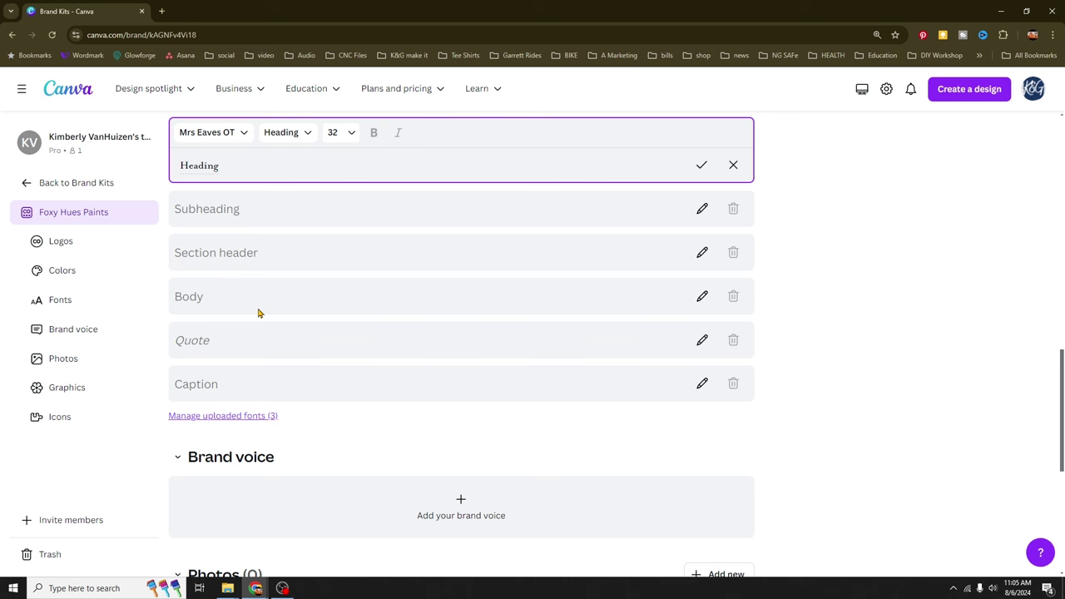
{"action": "left_click", "coordinate": [702, 296]}
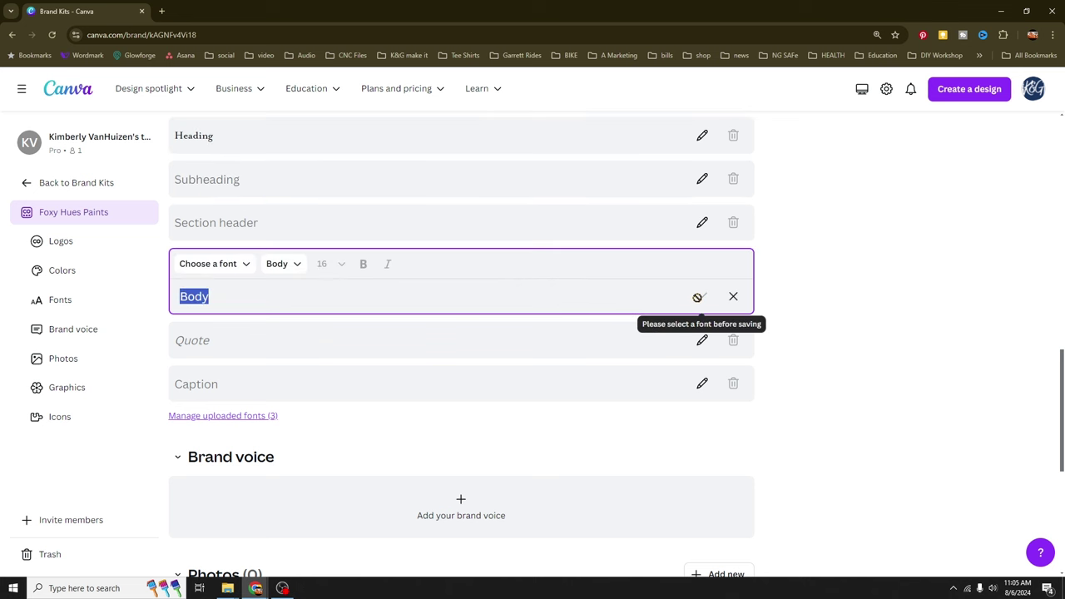
{"action": "left_click", "coordinate": [233, 266]}
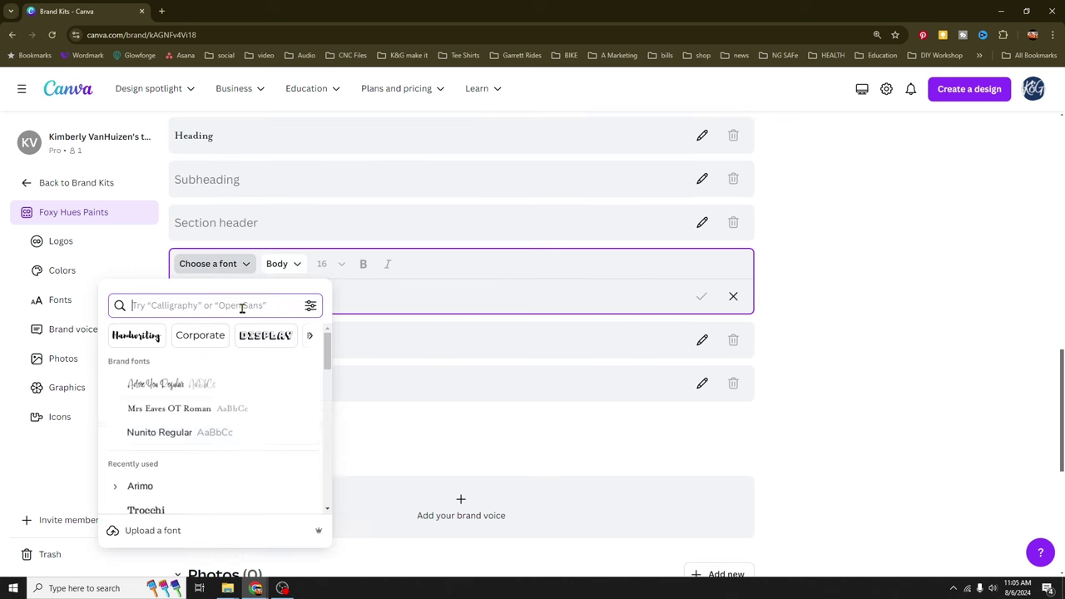
{"action": "left_click", "coordinate": [160, 533]}
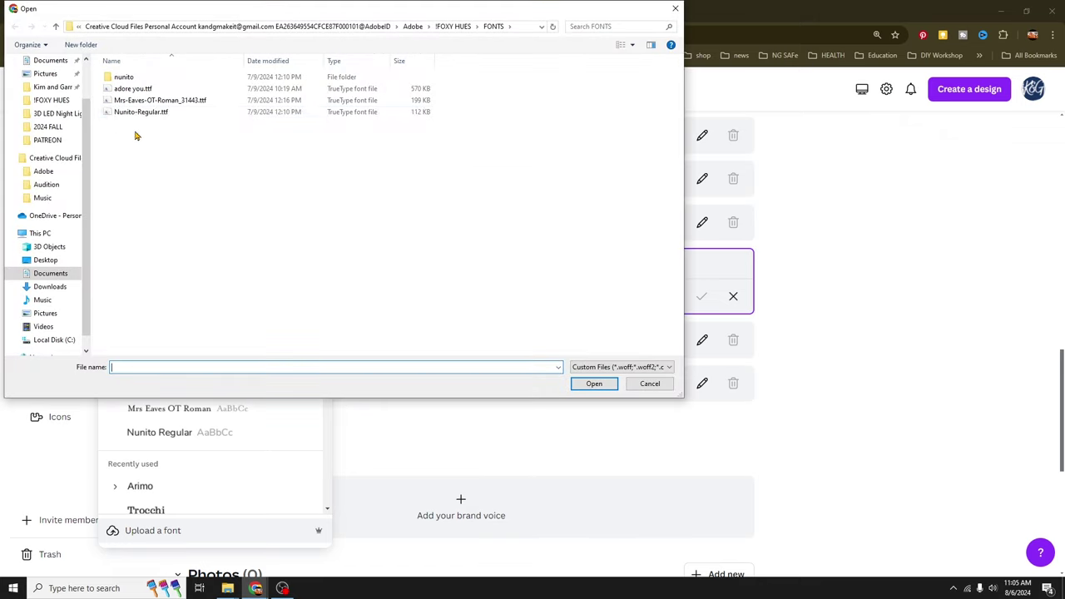
{"action": "left_click", "coordinate": [160, 99]}
{"action": "left_click", "coordinate": [607, 383]}
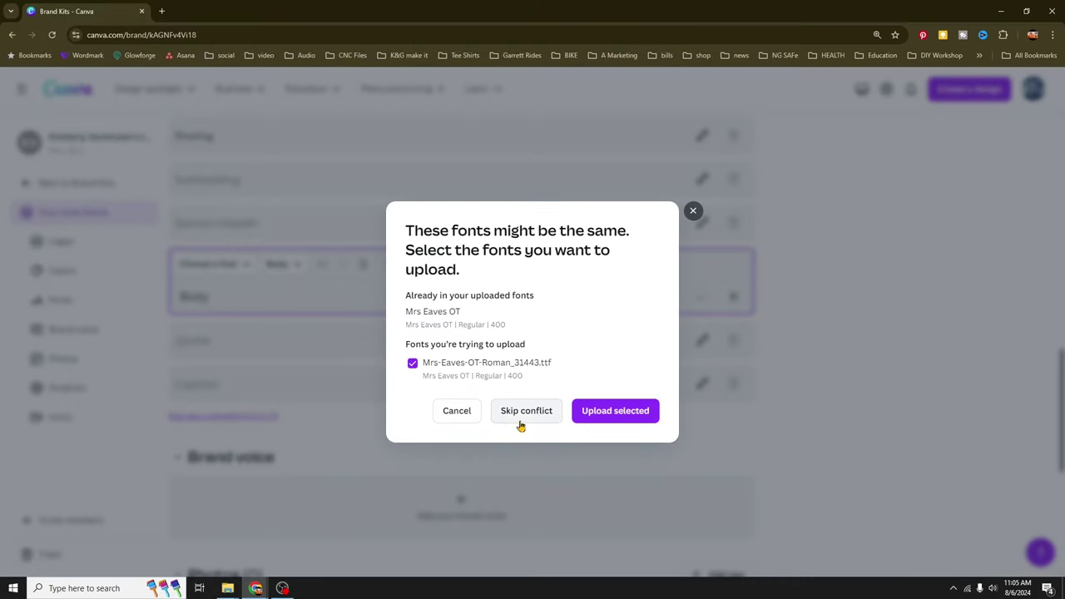
{"action": "left_click", "coordinate": [614, 416]}
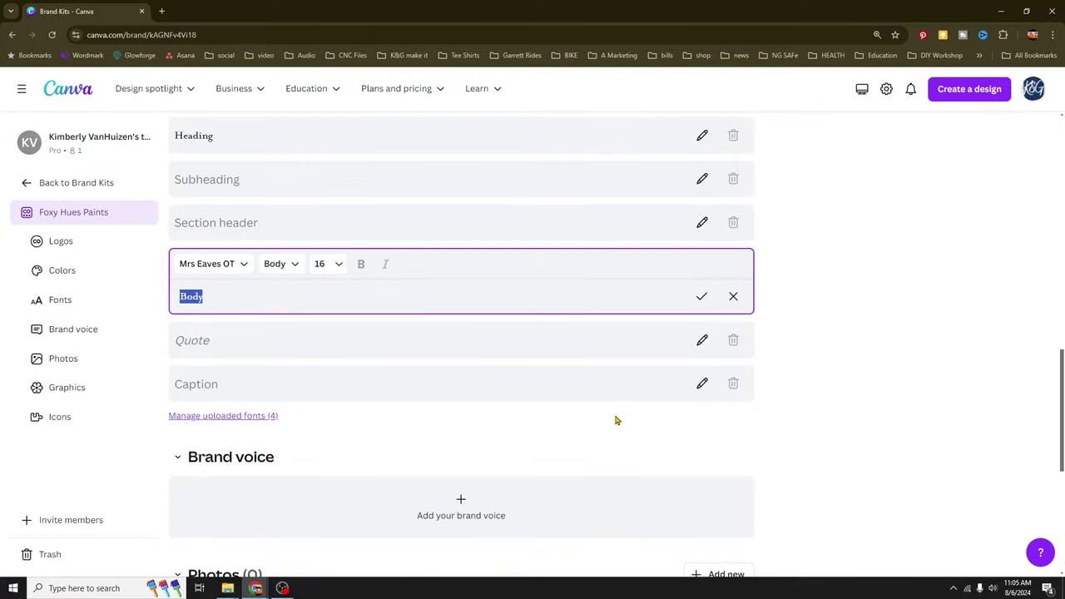
{"action": "scroll", "coordinate": [536, 435], "scroll_direction": "up", "scroll_amount": 2}
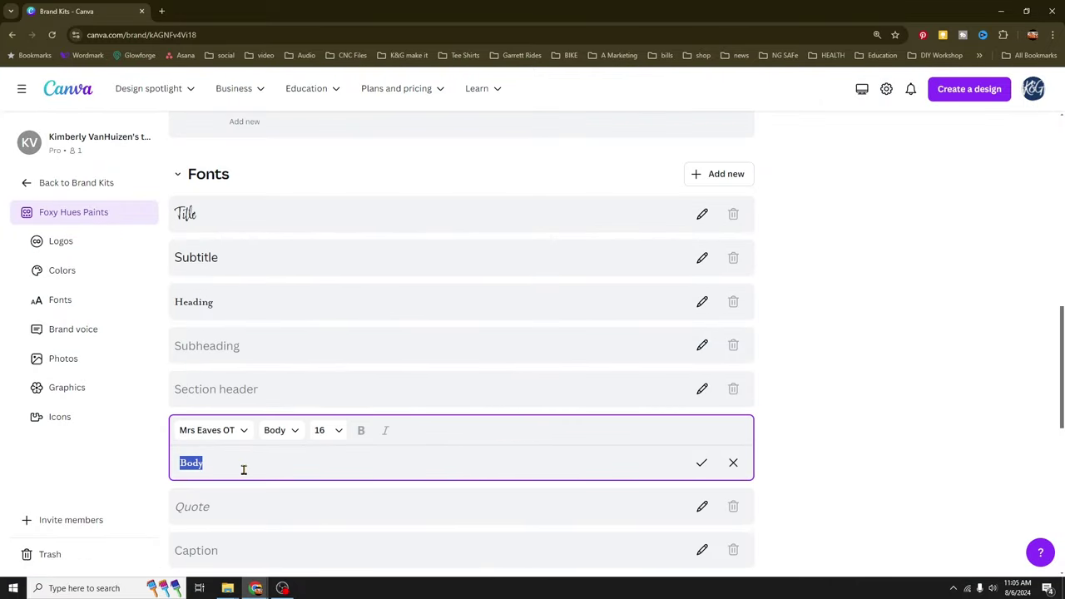
{"action": "scroll", "coordinate": [244, 471], "scroll_direction": "down", "scroll_amount": 1}
{"action": "scroll", "coordinate": [486, 509], "scroll_direction": "down", "scroll_amount": 1}
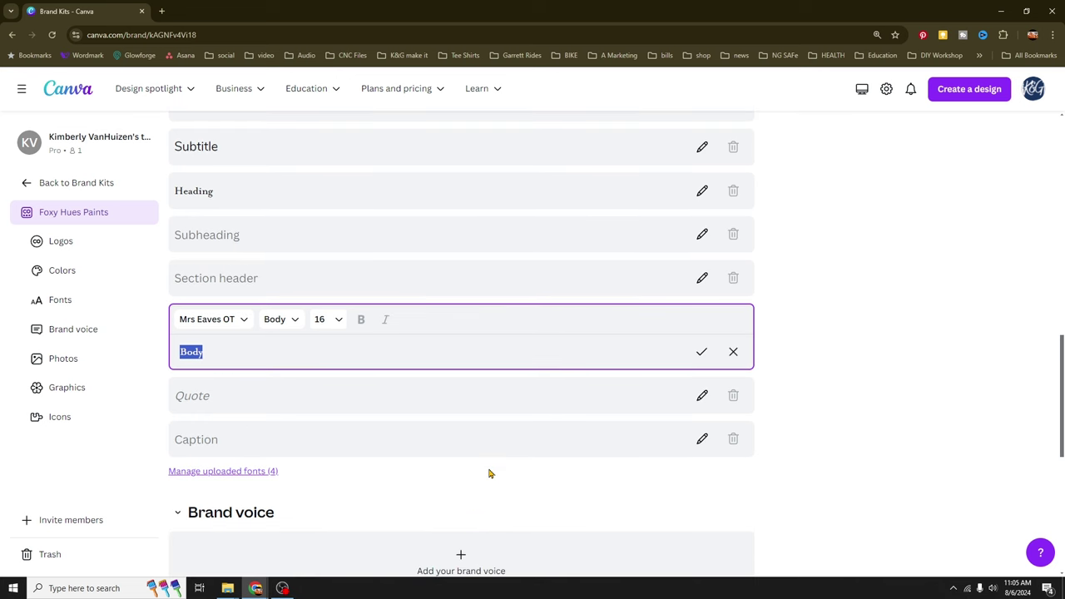
Step: Add the brand voice guideline "Our voice is confident, casual, friendly, and funny." and save it
{"action": "scroll", "coordinate": [489, 474], "scroll_direction": "down", "scroll_amount": 4}
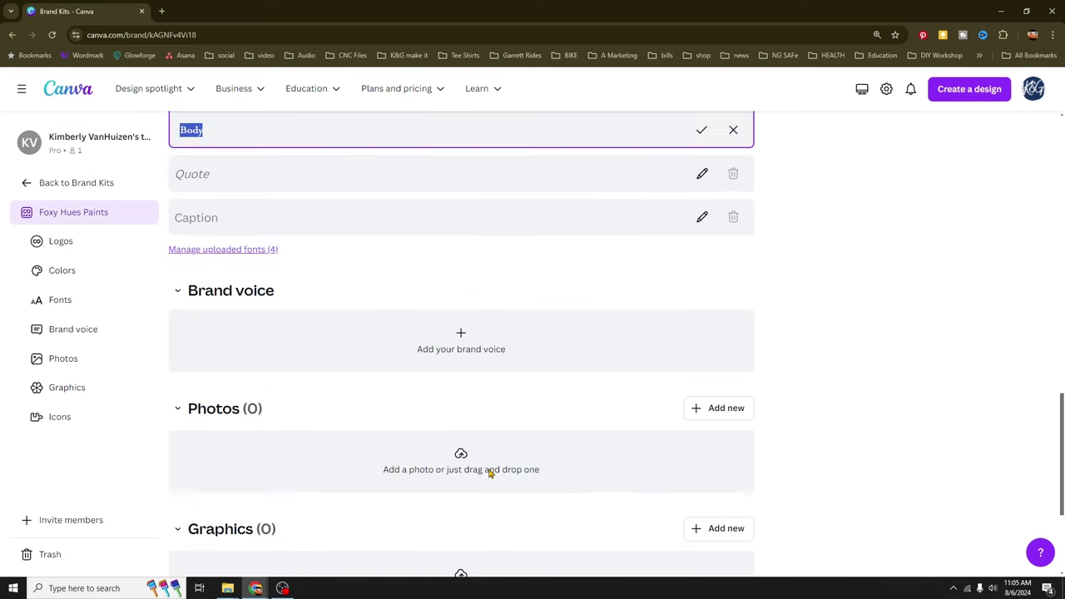
{"action": "left_click", "coordinate": [470, 348]}
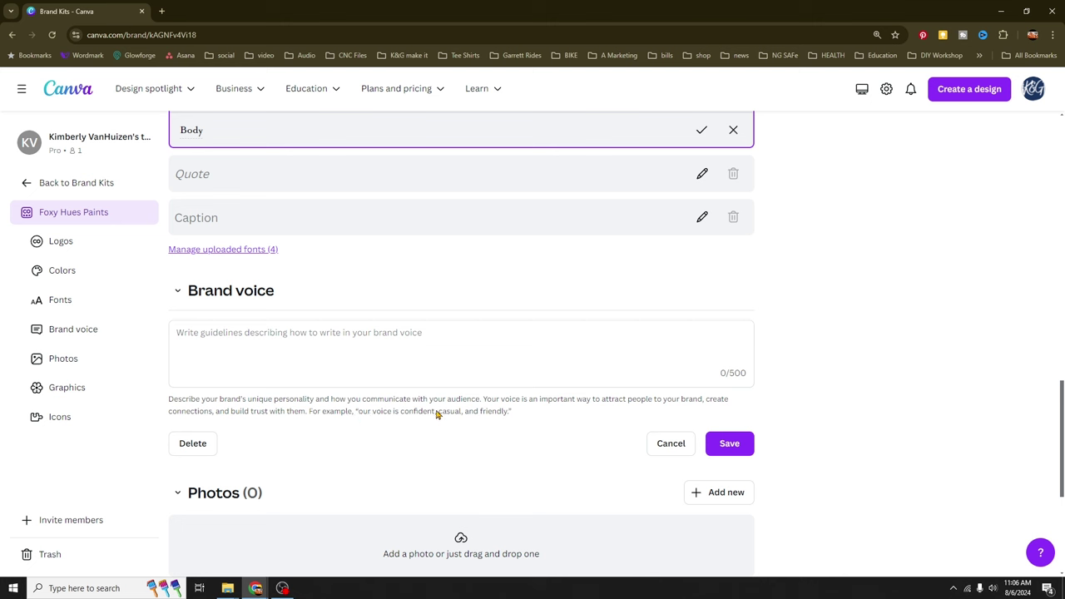
{"action": "left_click", "coordinate": [387, 359]}
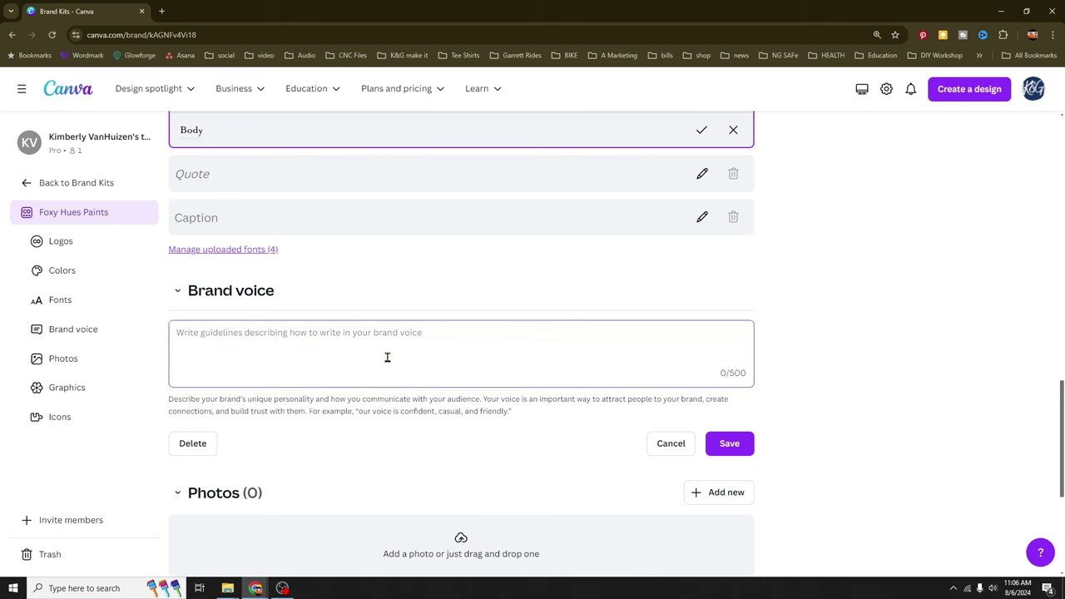
{"action": "type", "text": "Our voice"}
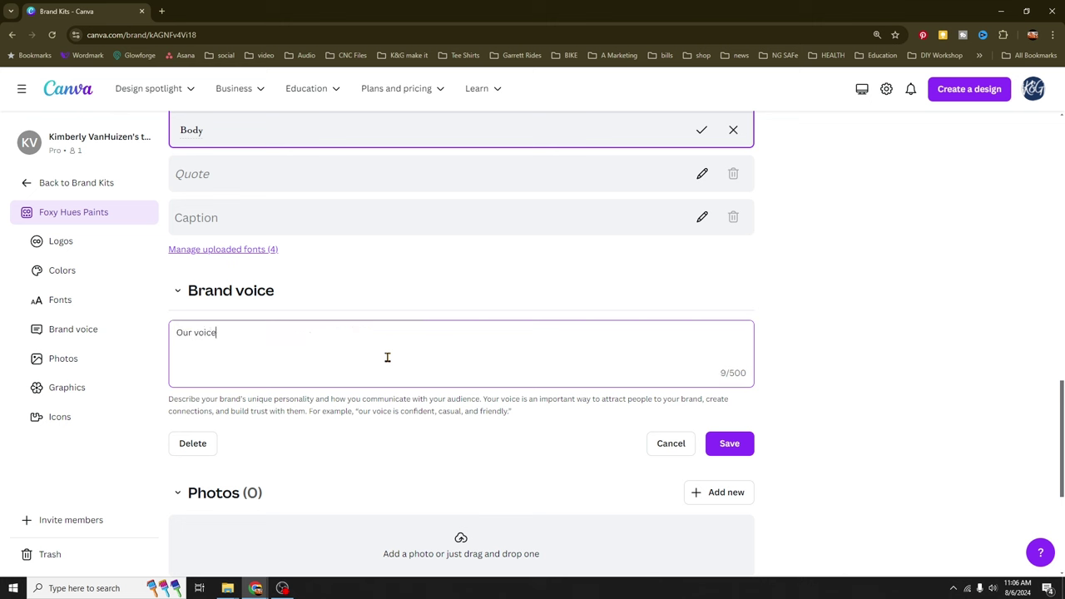
{"action": "type", "text": " is con"}
{"action": "type", "text": "dett, casual, and friendy"}
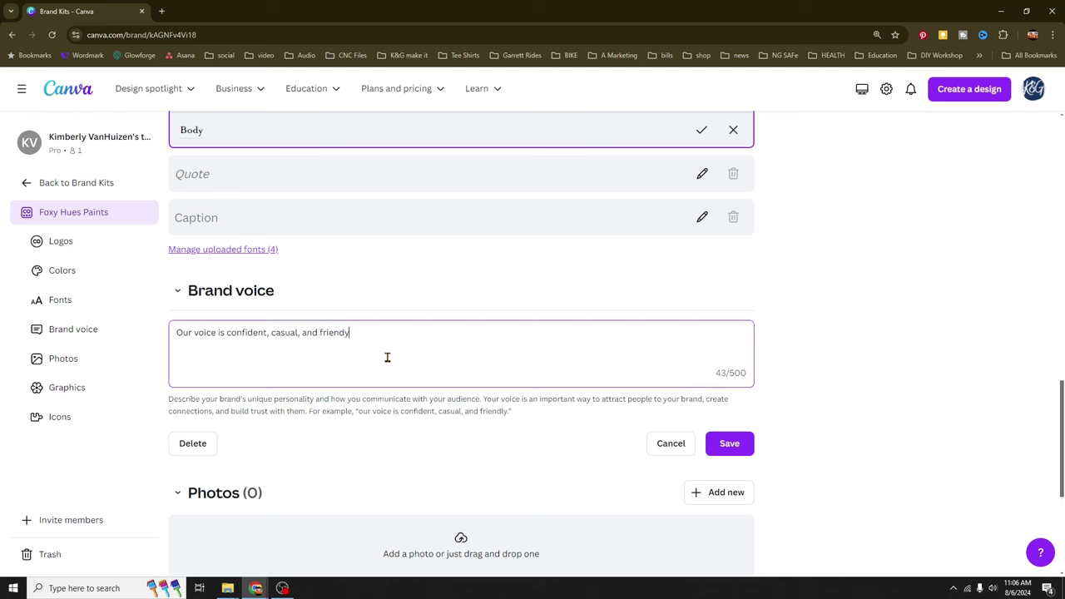
{"action": "key", "text": "BackSpace"}
{"action": "key", "text": "BackSpace"}
{"action": "key", "text": "BackSpace"}
{"action": "key", "text": "BackSpace"}
{"action": "key", "text": "BackSpace"}
{"action": "key", "text": "BackSpace"}
{"action": "key", "text": "BackSpace"}
{"action": "key", "text": "BackSpace"}
{"action": "key", "text": "BackSpace"}
{"action": "key", "text": "BackSpace"}
{"action": "type", "text": "riendly and"}
{"action": "key", "text": "BackSpace"}
{"action": "key", "text": "BackSpace"}
{"action": "key", "text": "BackSpace"}
{"action": "type", "text": ", and funny."}
{"action": "left_click", "coordinate": [729, 447]}
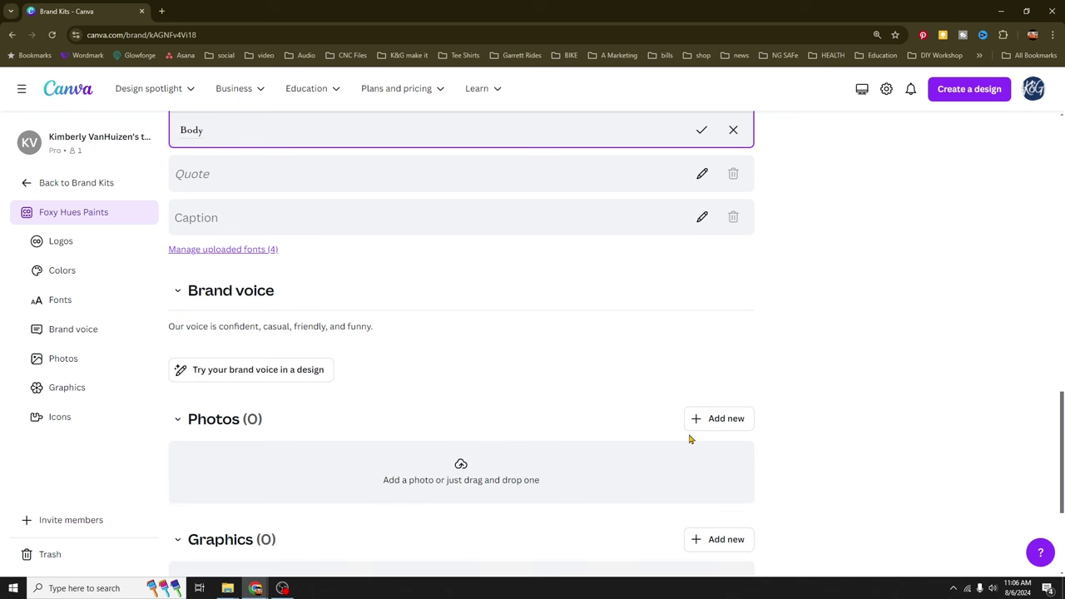
Step: Start adding brand photos and browse to the Product Pictures folder inside !FOXY HUES
{"action": "scroll", "coordinate": [324, 430], "scroll_direction": "down", "scroll_amount": 2}
{"action": "left_click", "coordinate": [467, 306]}
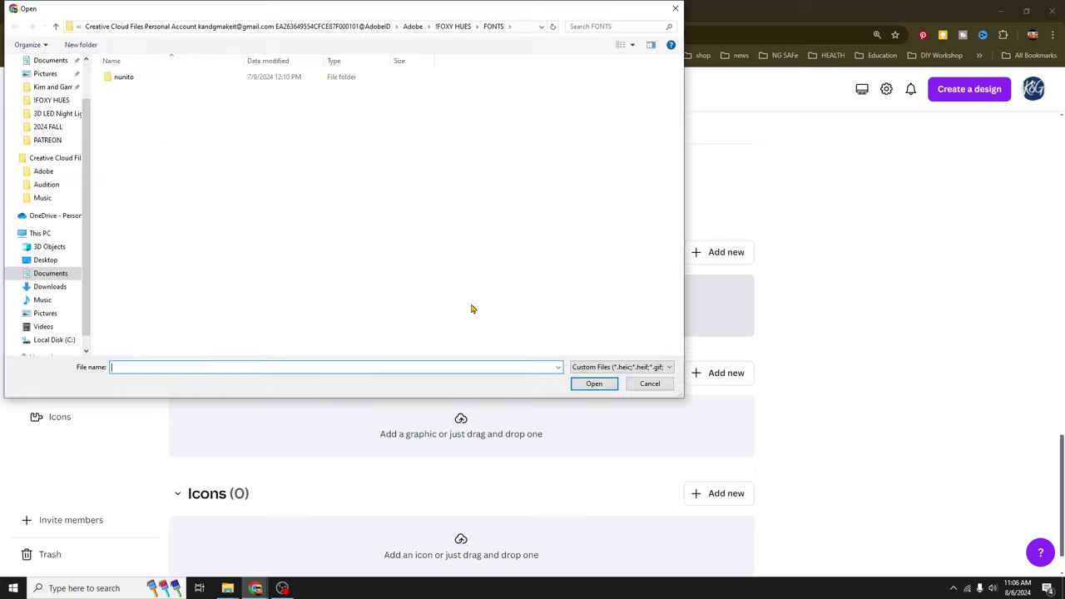
{"action": "left_click", "coordinate": [464, 27]}
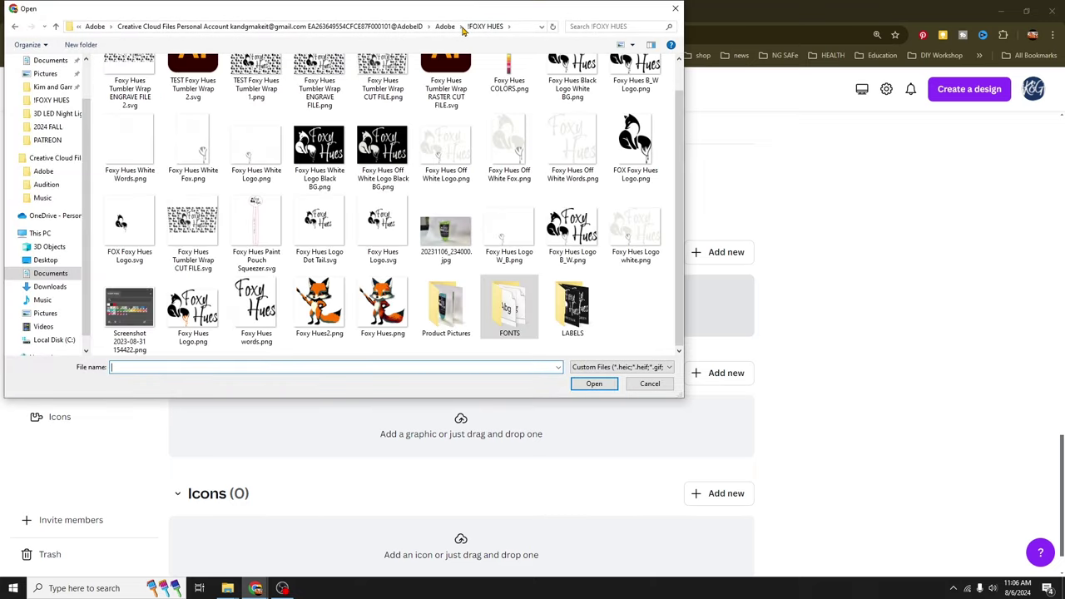
{"action": "scroll", "coordinate": [432, 195], "scroll_direction": "up", "scroll_amount": 1}
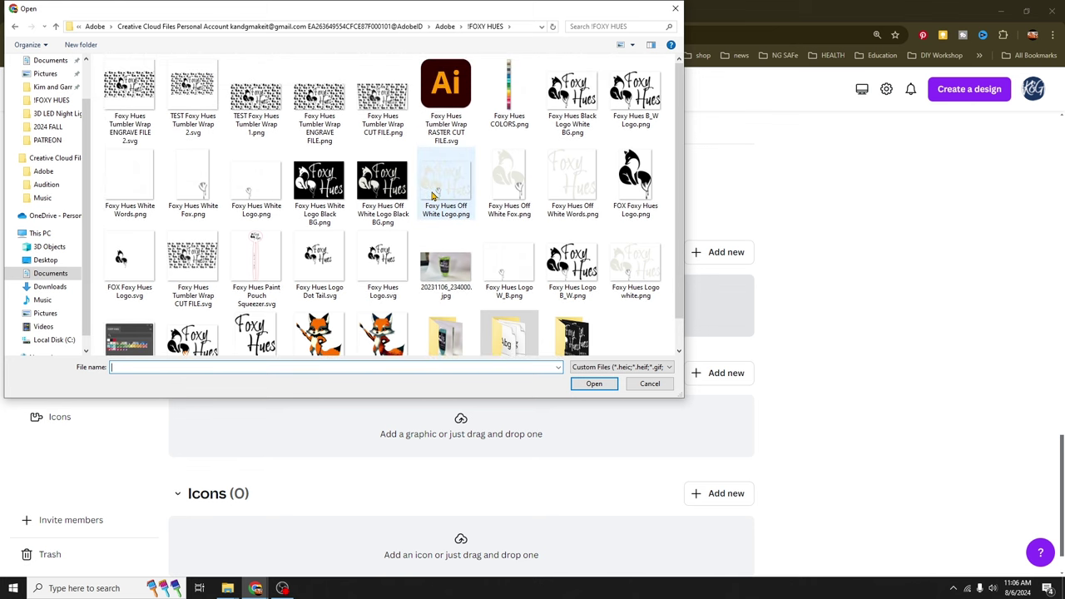
{"action": "scroll", "coordinate": [435, 208], "scroll_direction": "down", "scroll_amount": 1}
{"action": "double_click", "coordinate": [441, 316]}
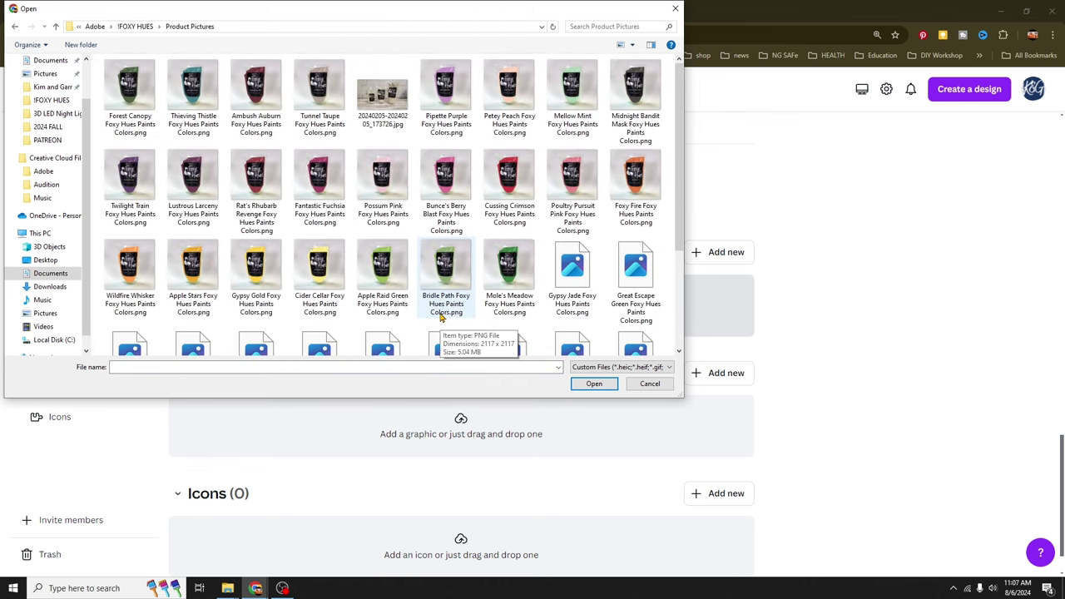
{"action": "left_click", "coordinate": [639, 178]}
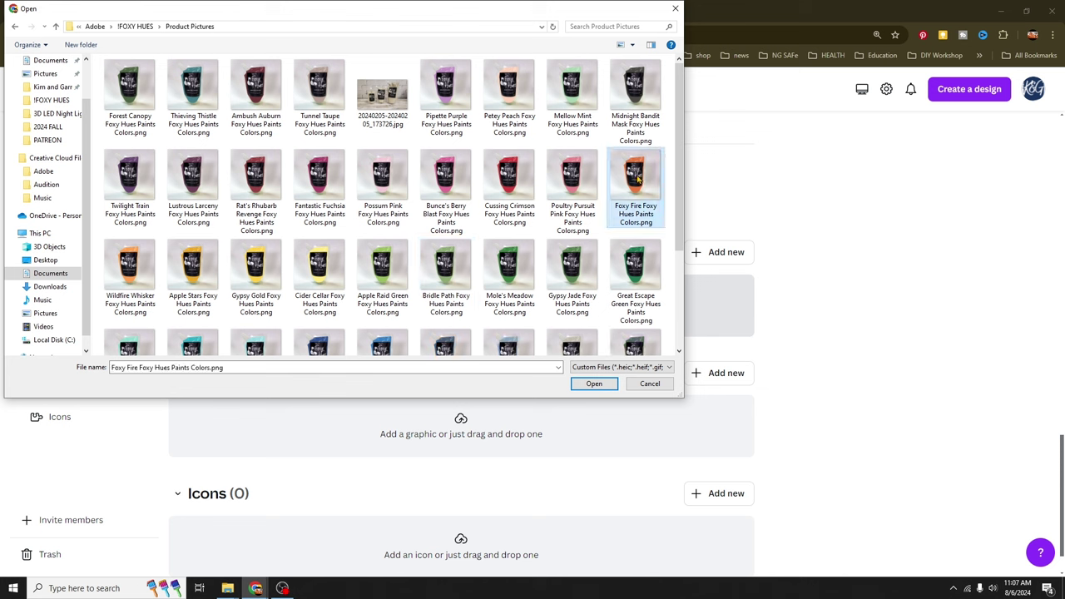
{"action": "scroll", "coordinate": [573, 275], "scroll_direction": "down", "scroll_amount": 2}
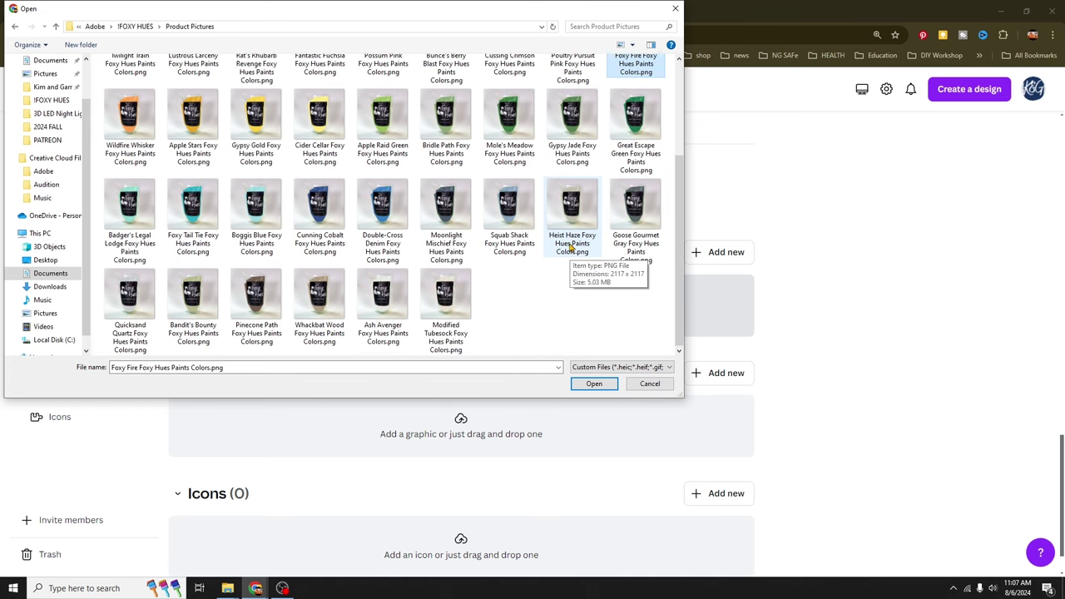
{"action": "scroll", "coordinate": [571, 247], "scroll_direction": "up", "scroll_amount": 2}
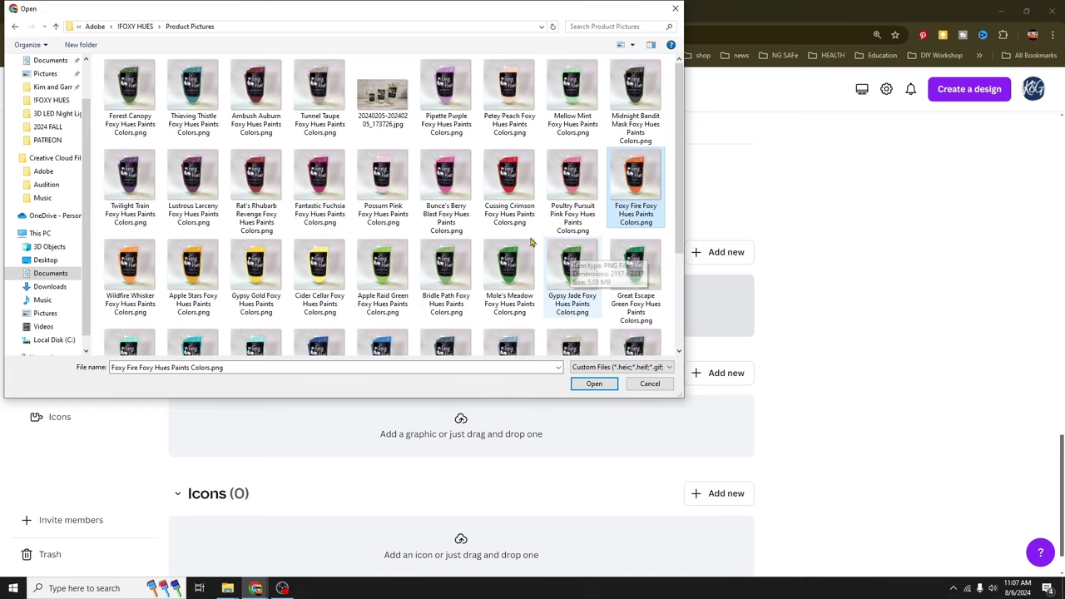
{"action": "left_click", "coordinate": [386, 103], "text": "shift"}
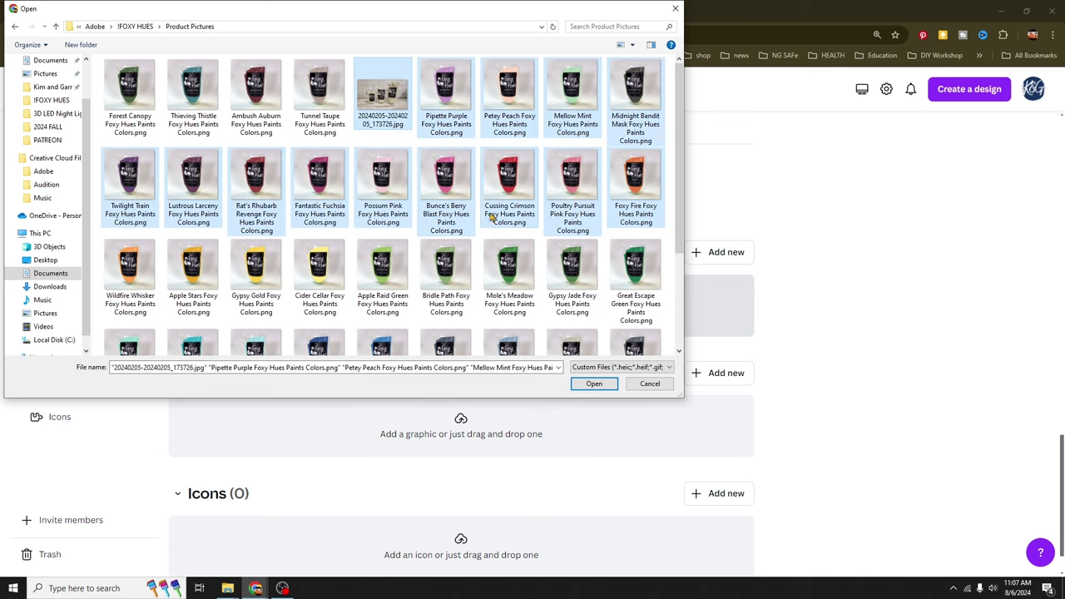
{"action": "left_click", "coordinate": [389, 102]}
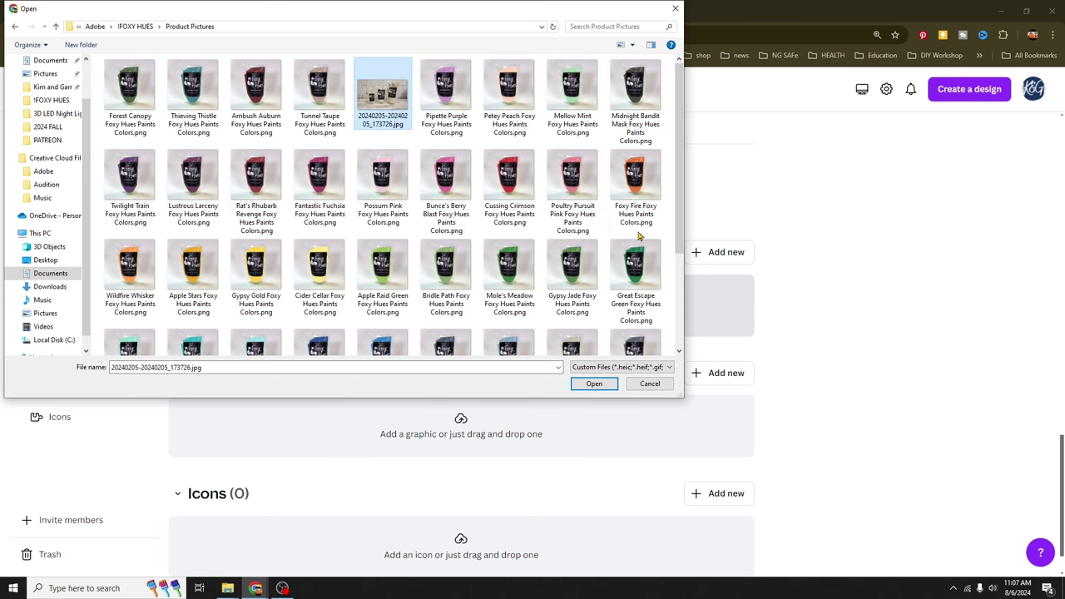
{"action": "left_click", "coordinate": [633, 190], "text": "ctrl"}
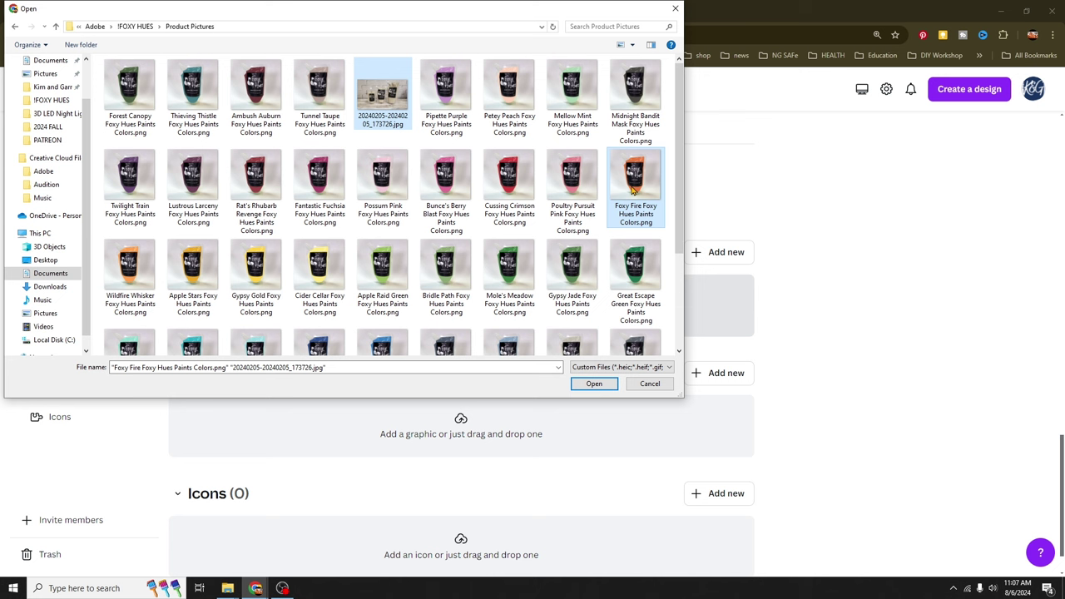
{"action": "left_click", "coordinate": [441, 187], "text": "ctrl"}
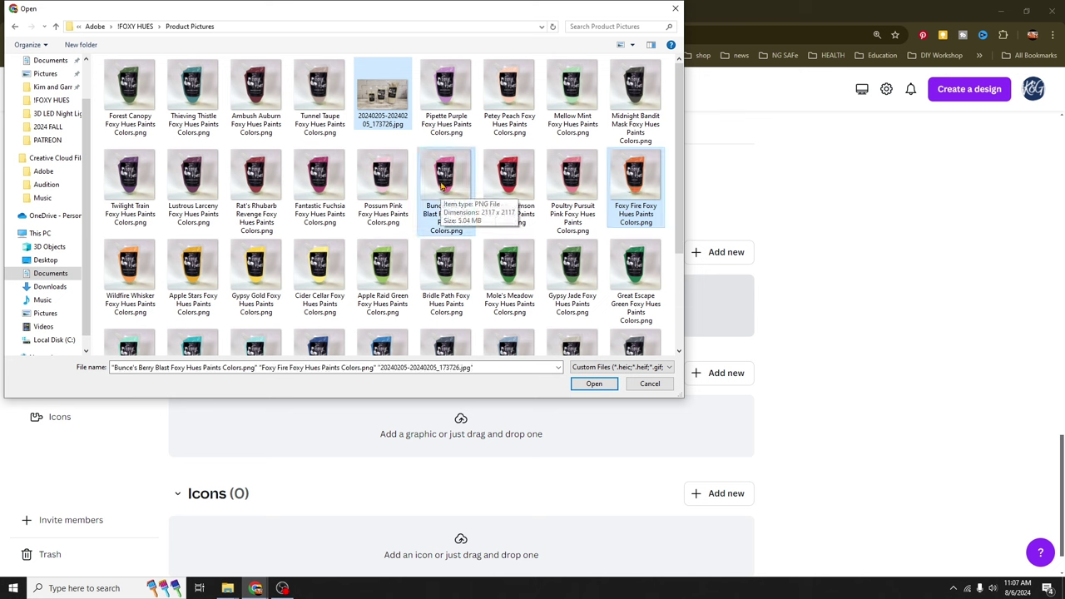
{"action": "scroll", "coordinate": [435, 241], "scroll_direction": "down", "scroll_amount": 3}
{"action": "left_click", "coordinate": [390, 215], "text": "ctrl"}
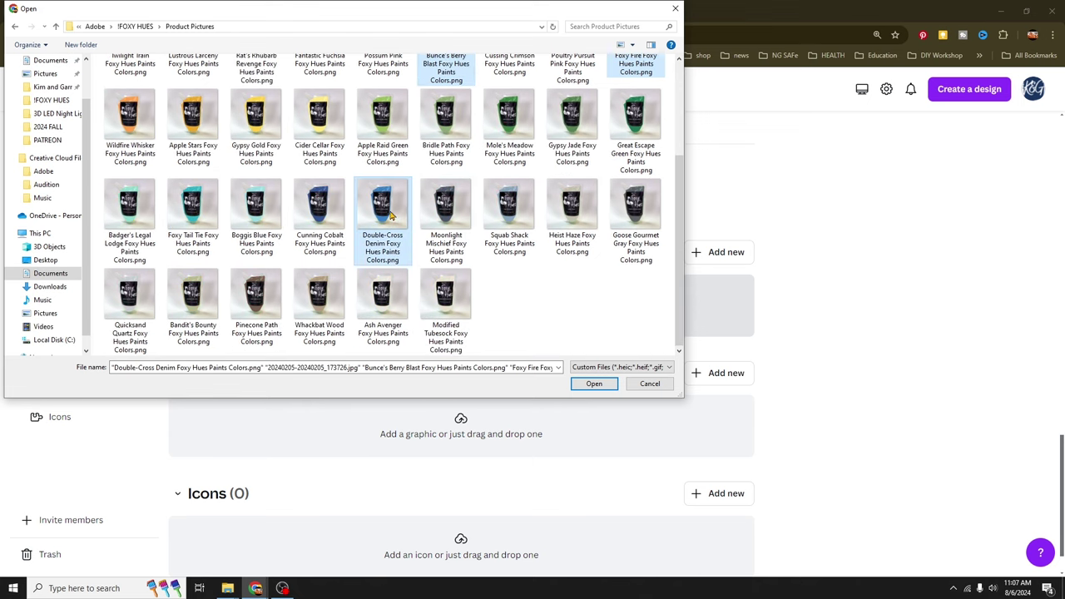
{"action": "scroll", "coordinate": [391, 248], "scroll_direction": "up", "scroll_amount": 3}
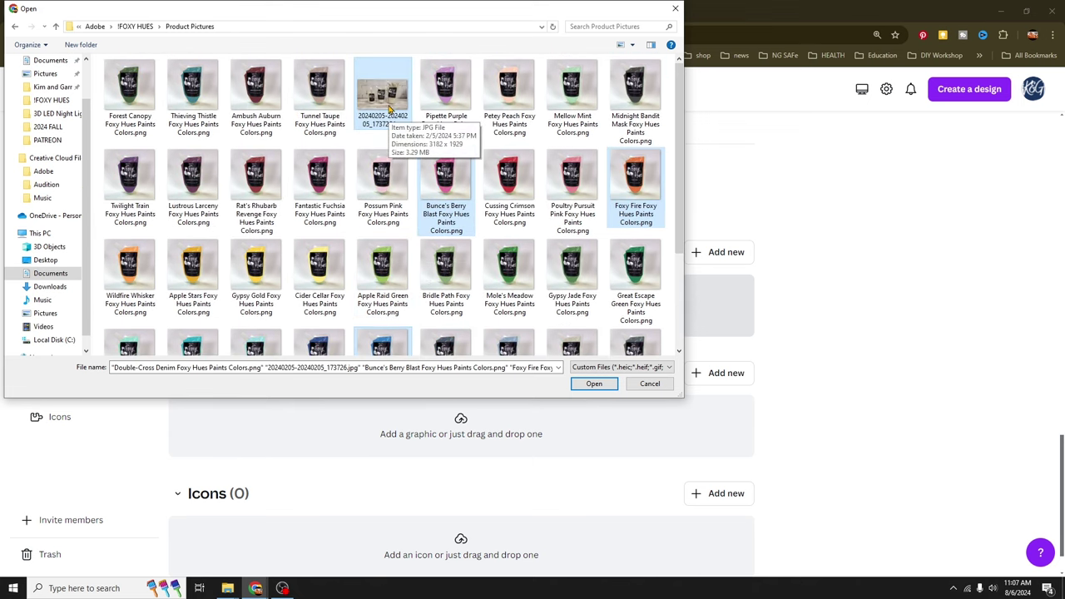
{"action": "left_click", "coordinate": [592, 383]}
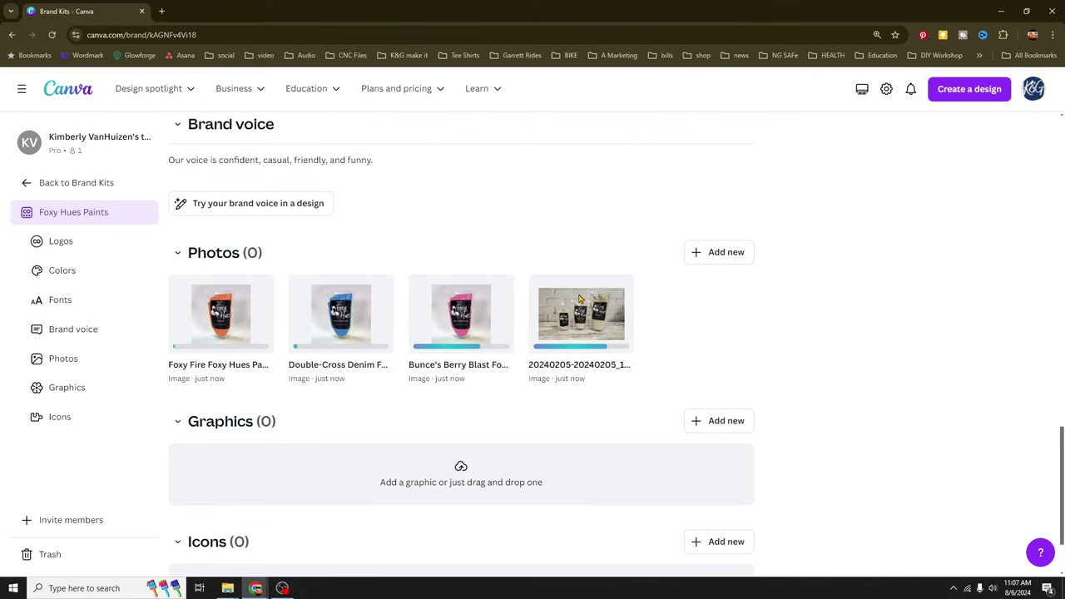
Step: Look over the completed Foxy Hues Paints kit and return to the overview of all Brand Kits
{"action": "scroll", "coordinate": [566, 428], "scroll_direction": "down", "scroll_amount": 2}
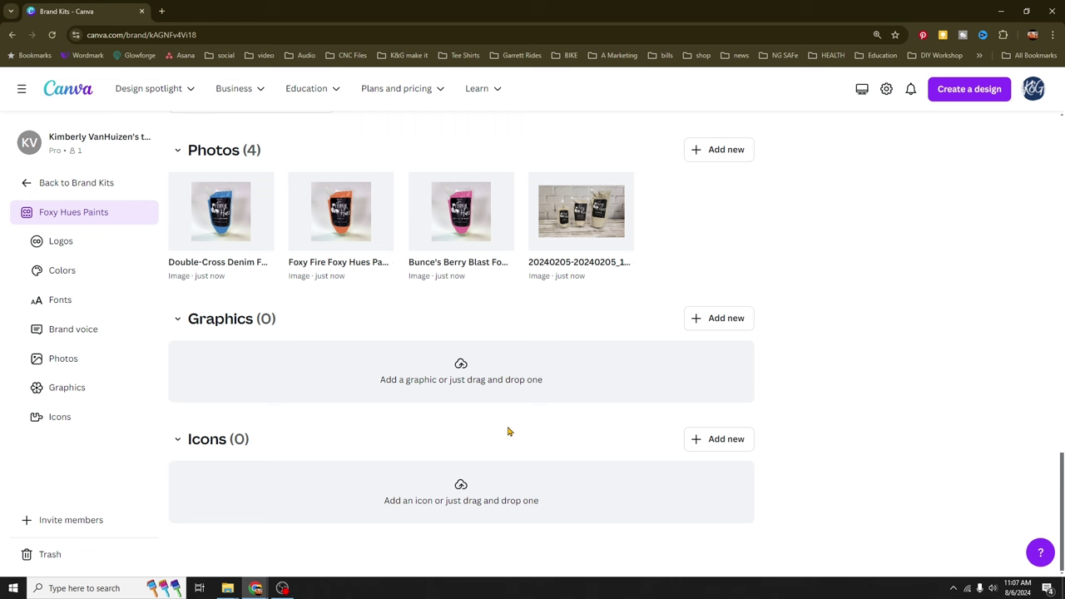
{"action": "scroll", "coordinate": [509, 432], "scroll_direction": "up", "scroll_amount": 10}
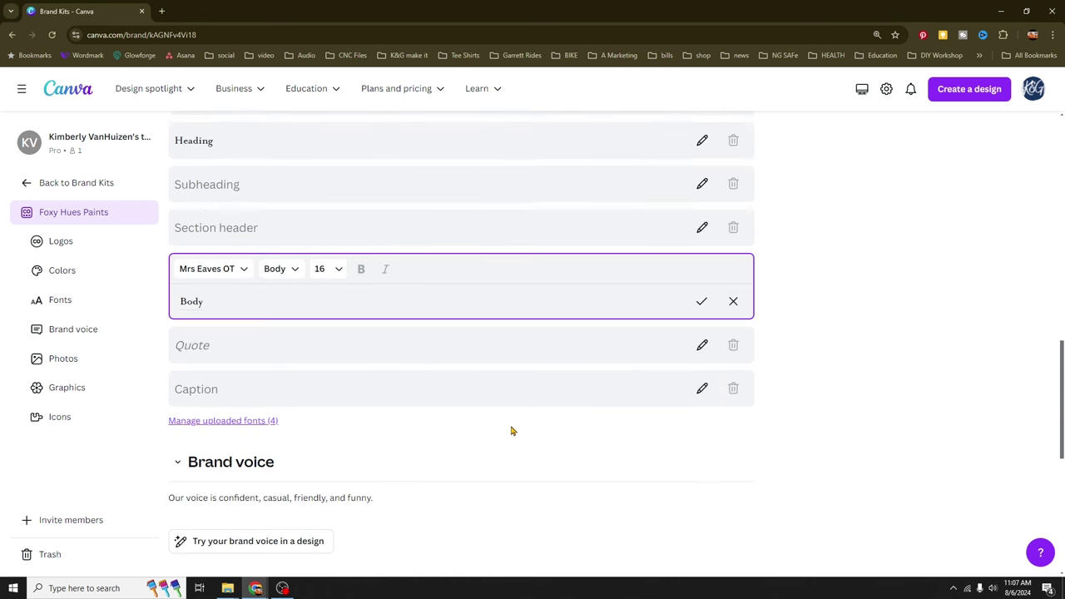
{"action": "scroll", "coordinate": [511, 432], "scroll_direction": "up", "scroll_amount": 8}
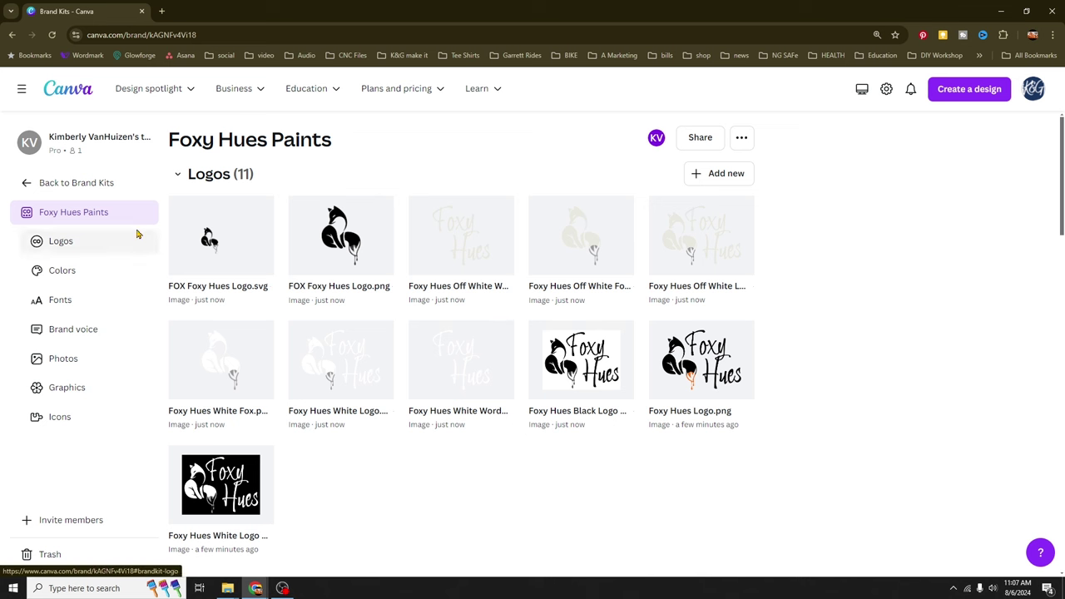
{"action": "left_click", "coordinate": [83, 188]}
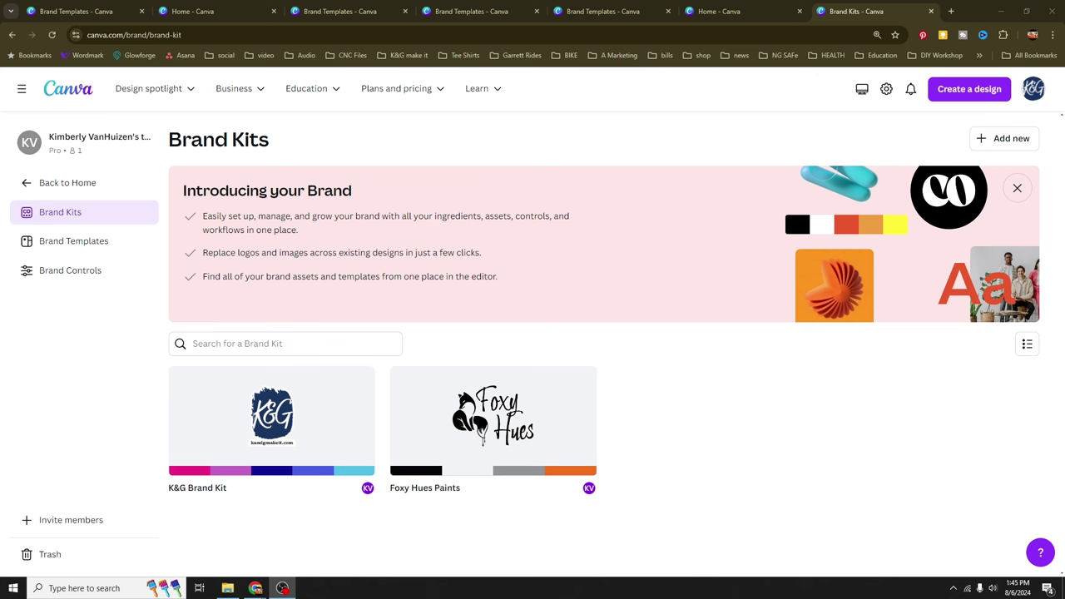
Step: Start a new Brand Template from the Brand Templates page using the Postcard format
{"action": "left_click", "coordinate": [72, 242]}
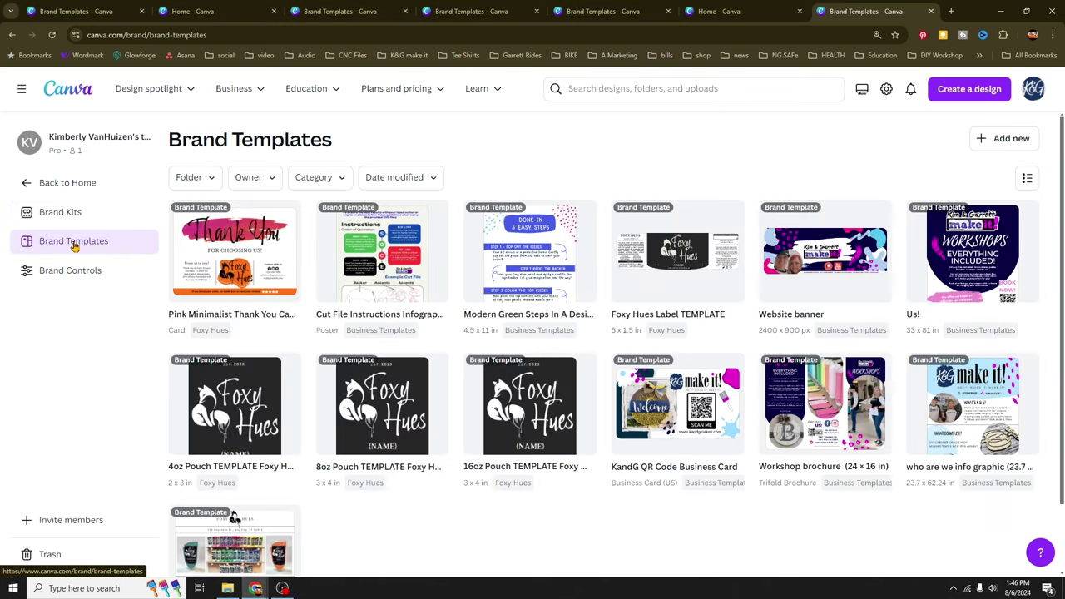
{"action": "left_click", "coordinate": [1011, 138]}
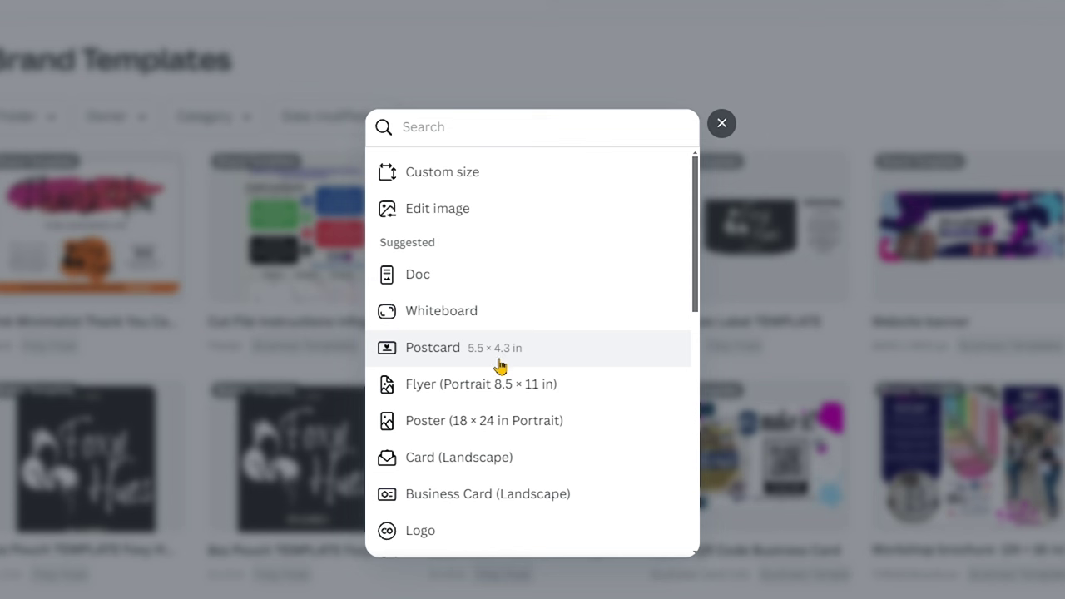
{"action": "scroll", "coordinate": [500, 366], "scroll_direction": "down", "scroll_amount": 3}
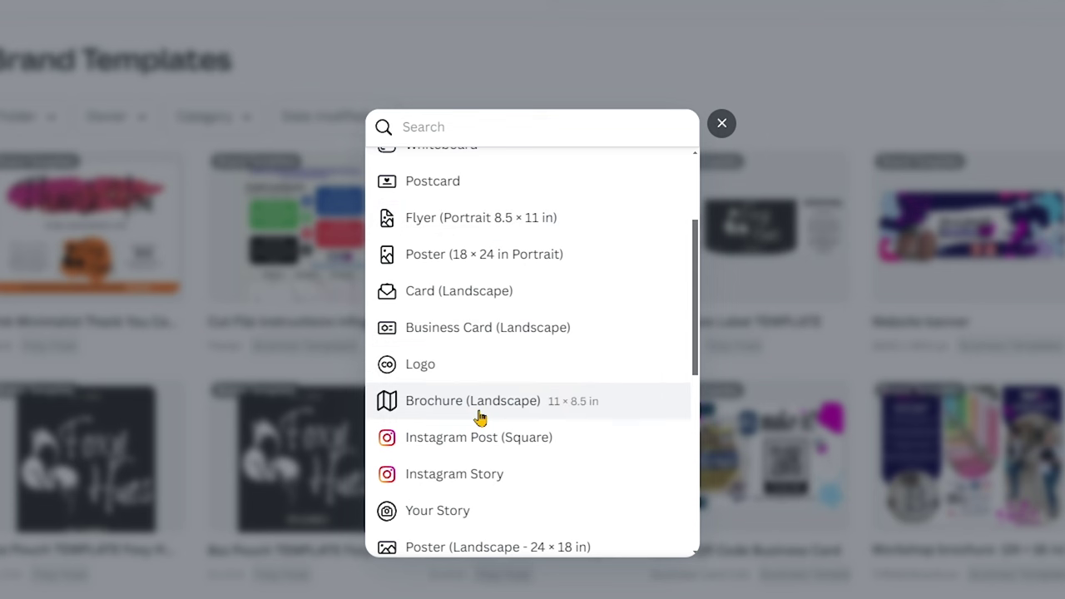
{"action": "scroll", "coordinate": [481, 416], "scroll_direction": "down", "scroll_amount": 3}
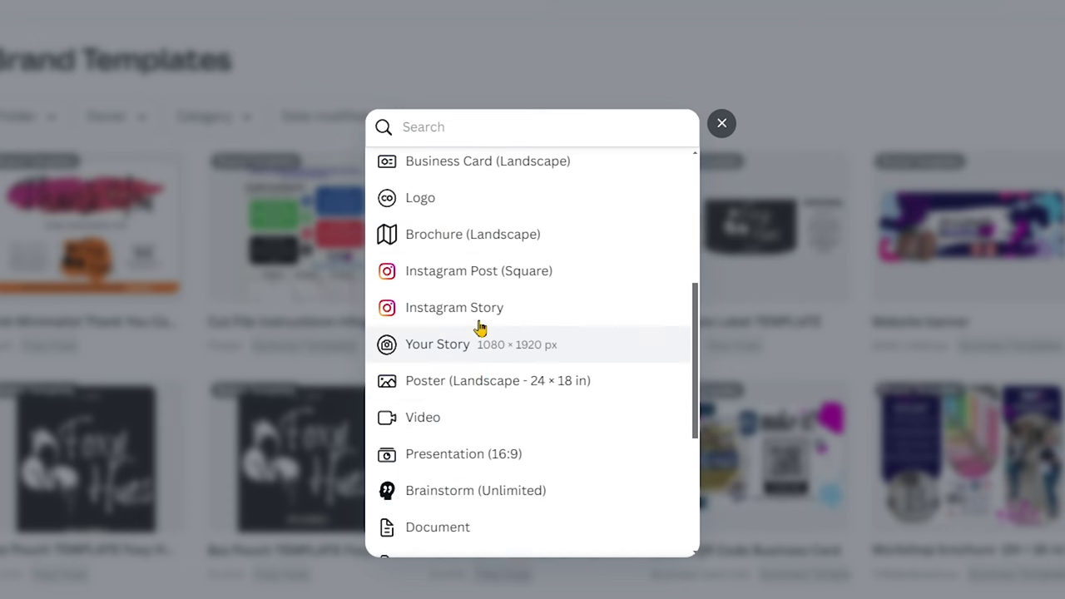
{"action": "scroll", "coordinate": [499, 427], "scroll_direction": "down", "scroll_amount": 2}
{"action": "scroll", "coordinate": [499, 427], "scroll_direction": "down", "scroll_amount": 2}
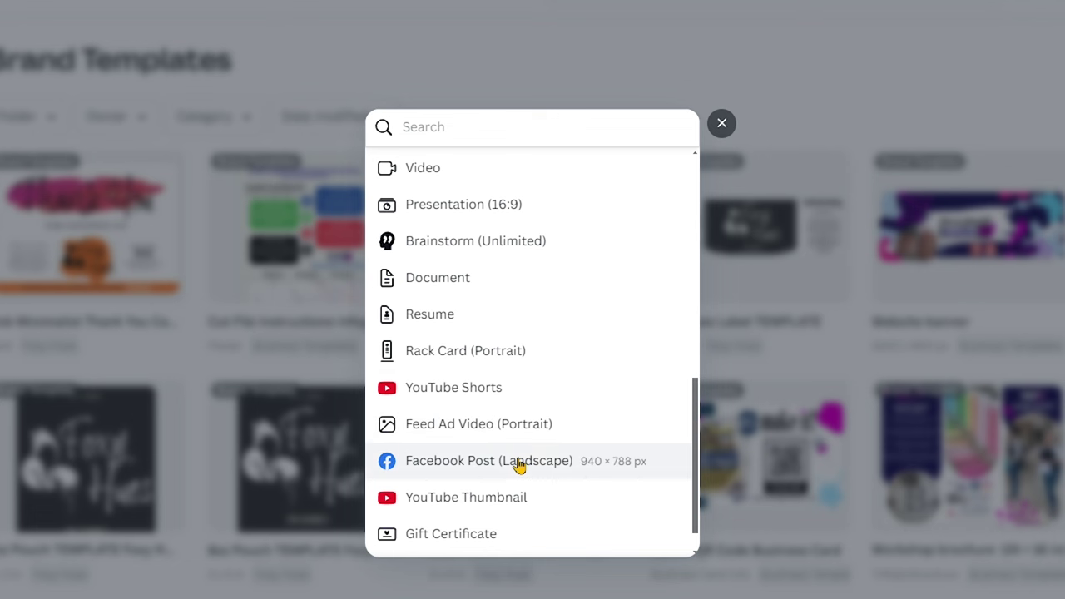
{"action": "scroll", "coordinate": [520, 456], "scroll_direction": "up", "scroll_amount": 3}
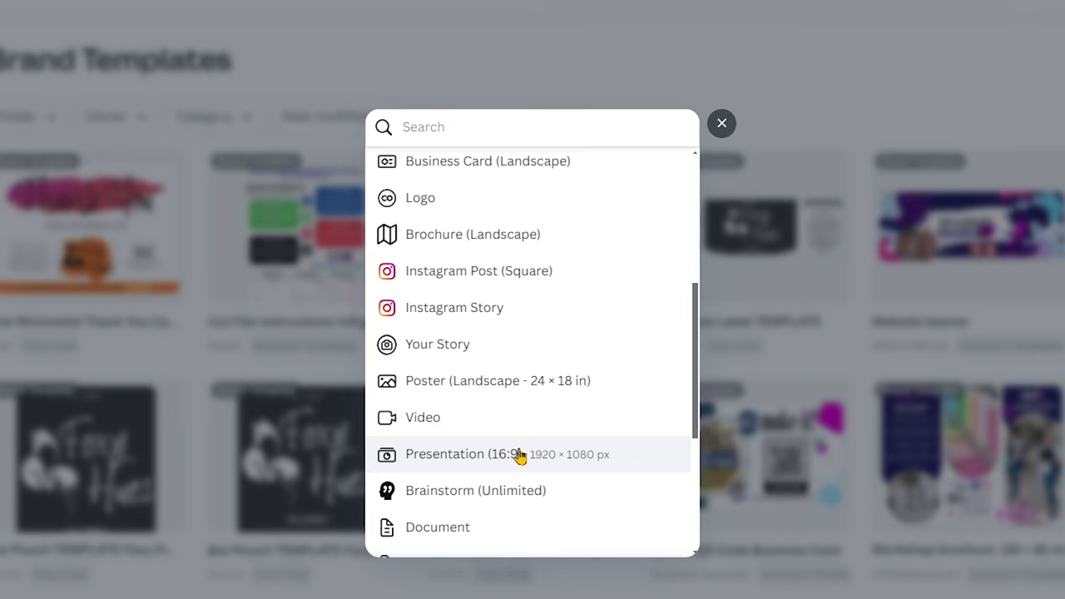
{"action": "scroll", "coordinate": [520, 455], "scroll_direction": "up", "scroll_amount": 4}
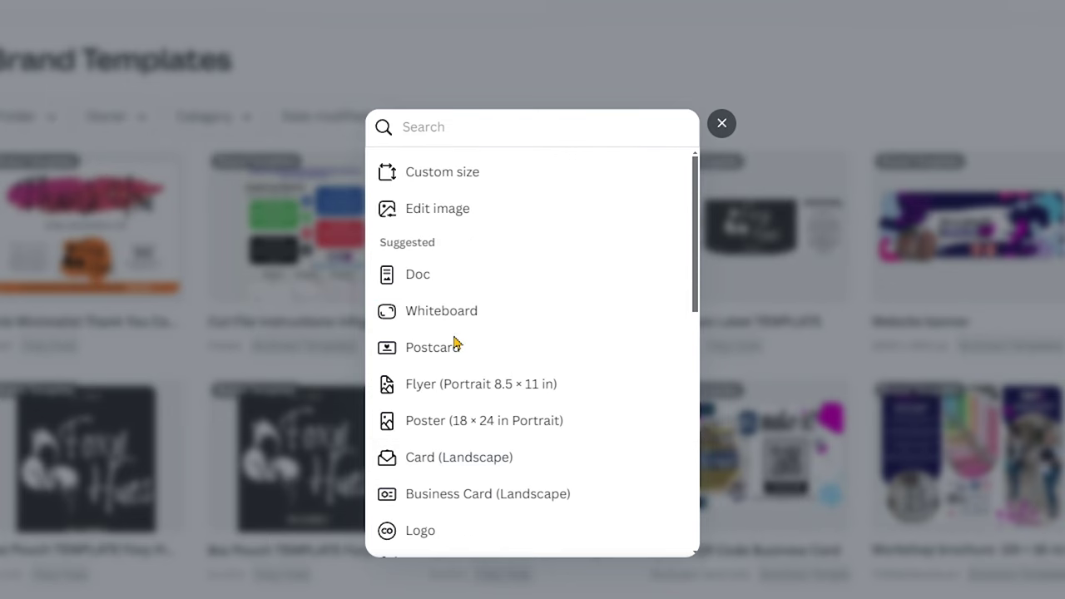
{"action": "left_click", "coordinate": [456, 344]}
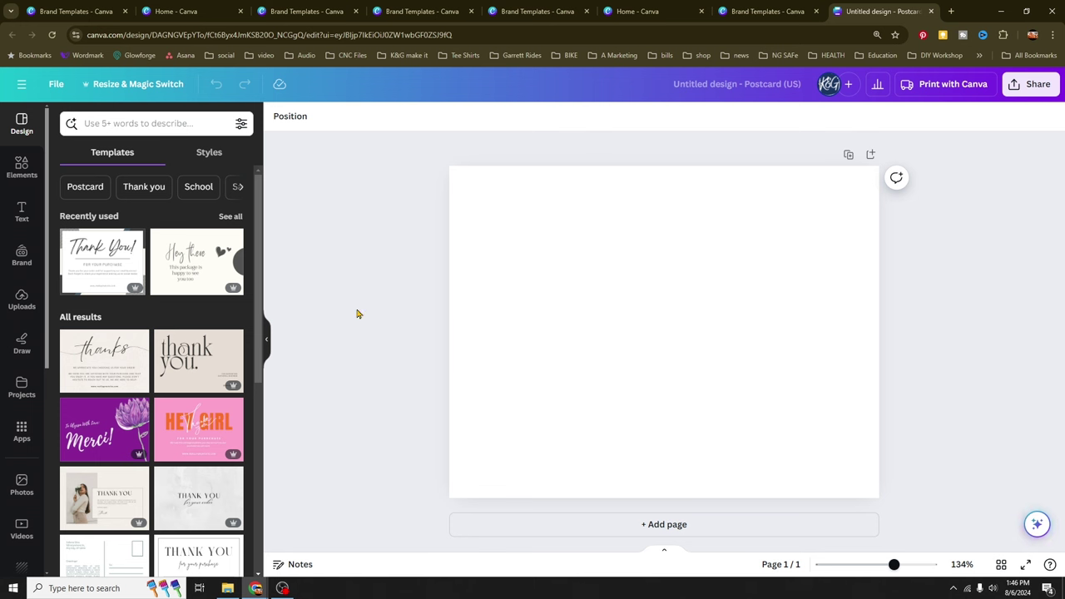
Step: Search the postcard design templates for "Business Thank You Postcards"
{"action": "left_click", "coordinate": [153, 127]}
{"action": "key", "text": "Escape"}
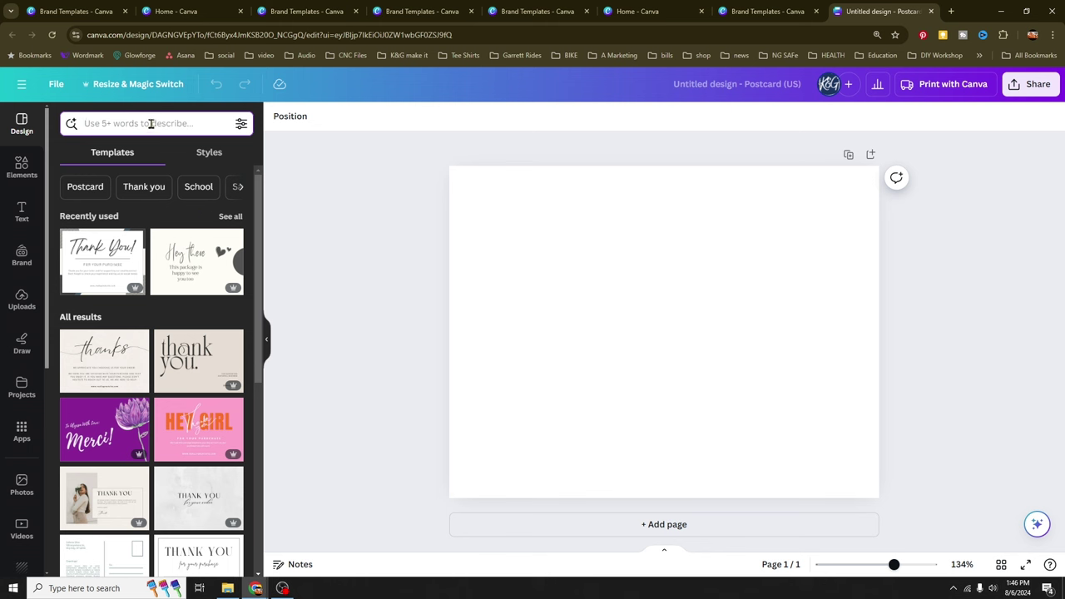
{"action": "type", "text": "Thank You"}
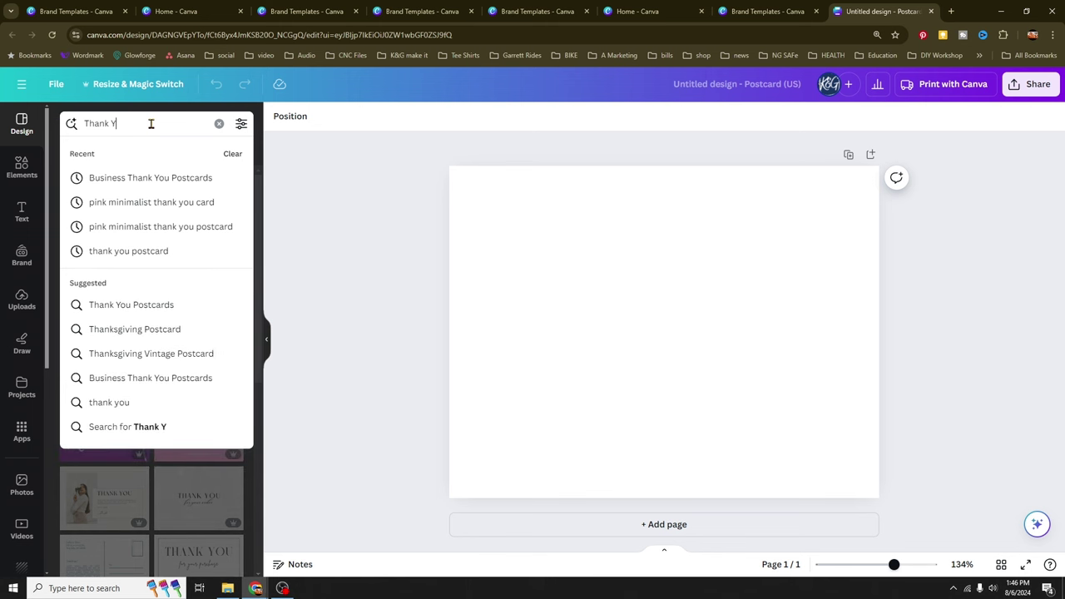
{"action": "left_click", "coordinate": [143, 177]}
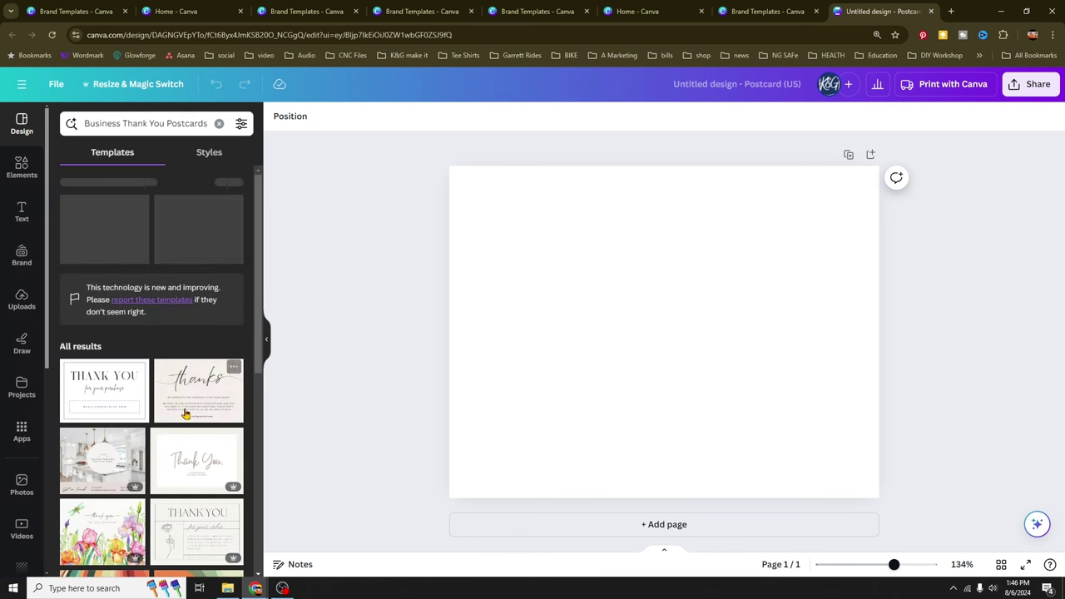
Step: Browse the thank-you results and open the Beige Simple Thank You For Your Order Postcard template
{"action": "scroll", "coordinate": [187, 428], "scroll_direction": "down", "scroll_amount": 3}
{"action": "scroll", "coordinate": [187, 426], "scroll_direction": "down", "scroll_amount": 5}
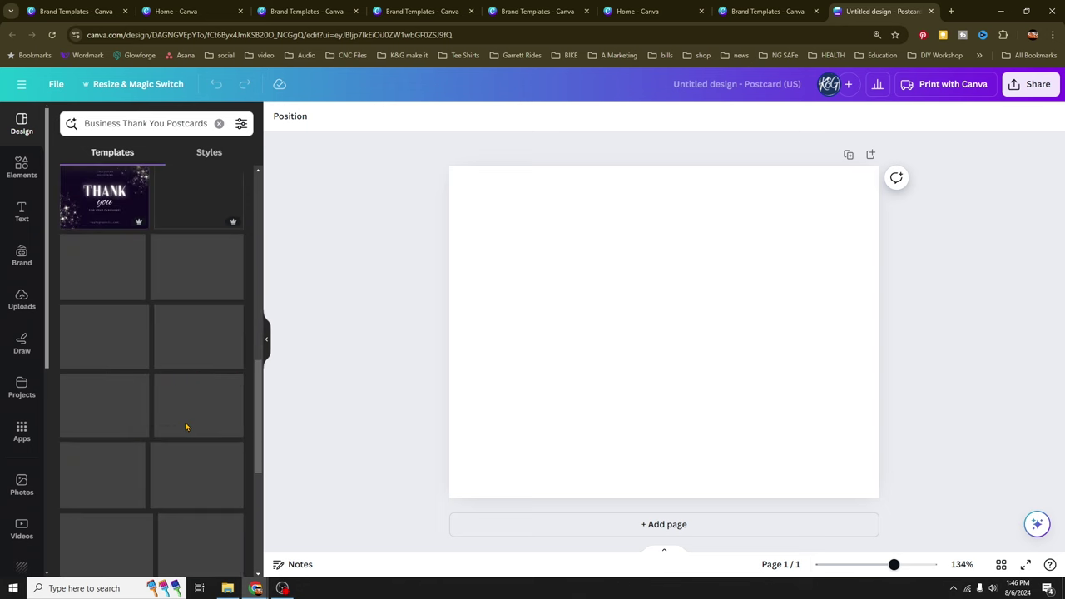
{"action": "scroll", "coordinate": [186, 427], "scroll_direction": "down", "scroll_amount": 5}
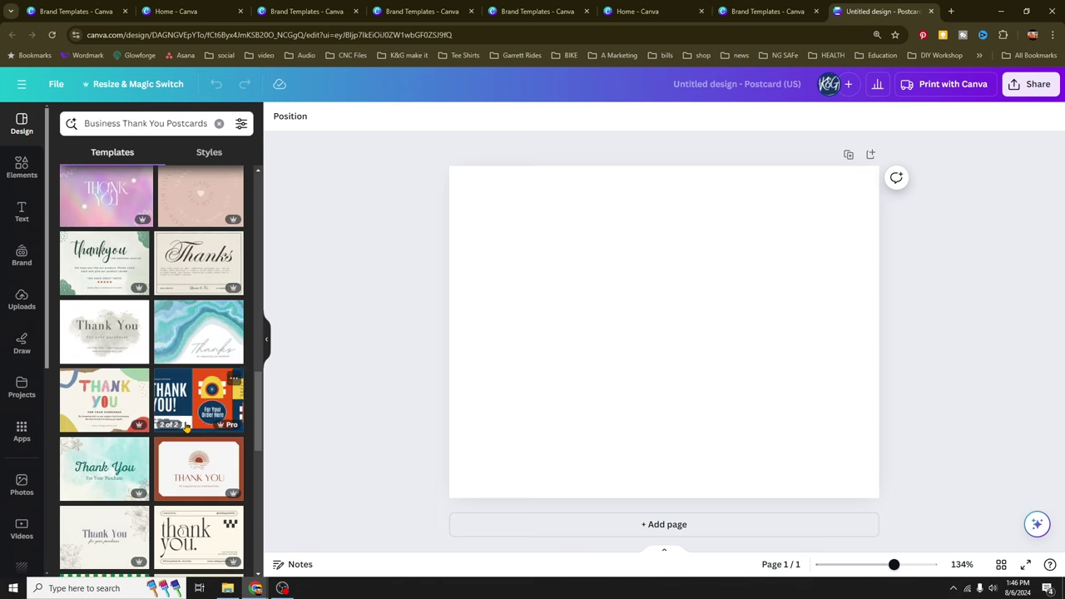
{"action": "scroll", "coordinate": [187, 427], "scroll_direction": "up", "scroll_amount": 5}
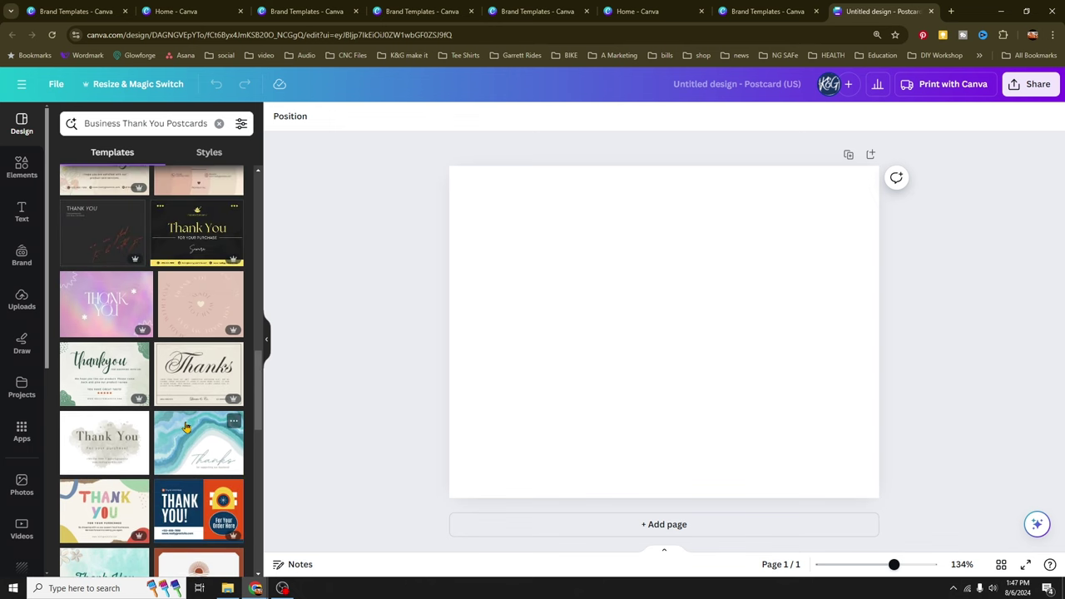
{"action": "scroll", "coordinate": [186, 427], "scroll_direction": "up", "scroll_amount": 3}
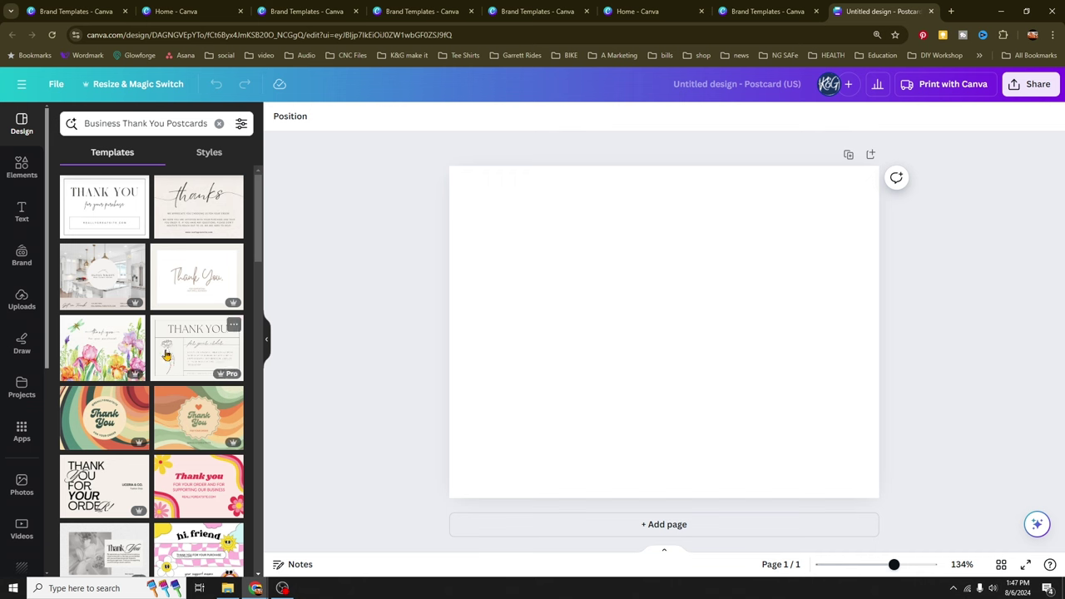
{"action": "scroll", "coordinate": [166, 355], "scroll_direction": "down", "scroll_amount": 12}
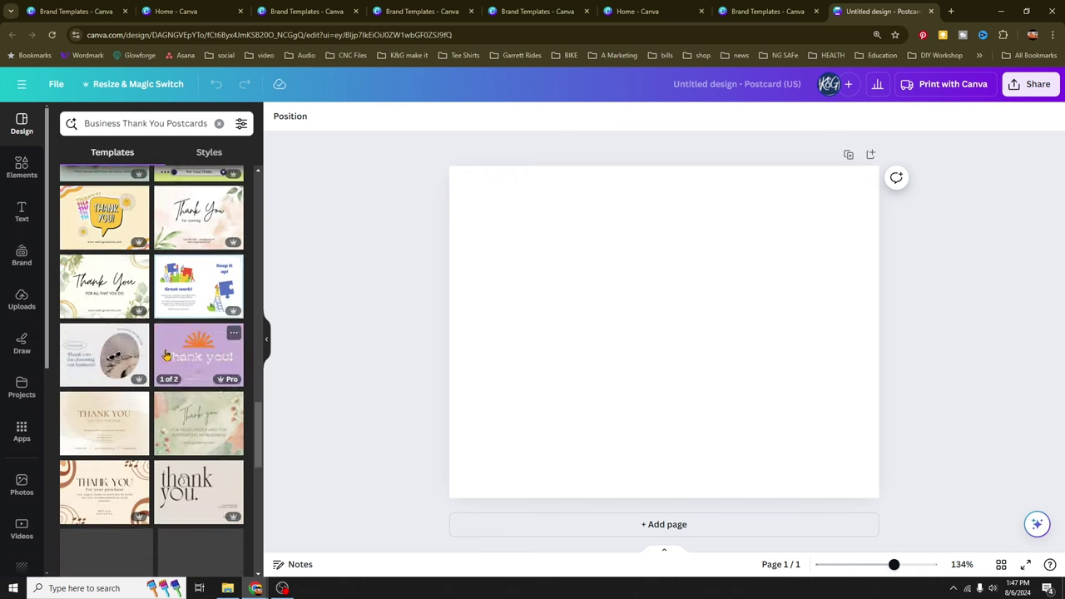
{"action": "scroll", "coordinate": [166, 356], "scroll_direction": "down", "scroll_amount": 15}
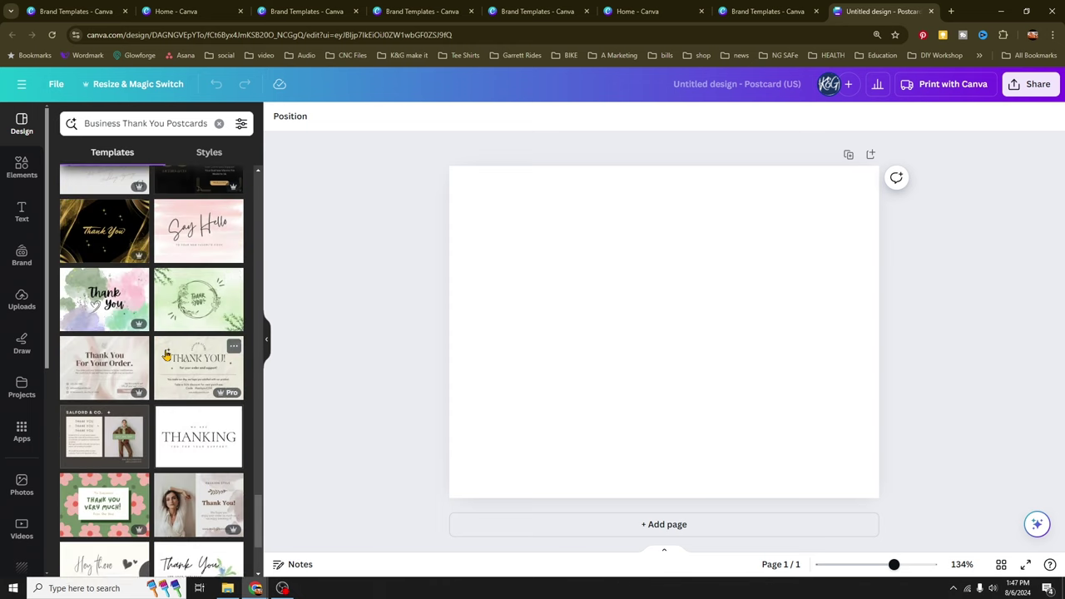
{"action": "scroll", "coordinate": [167, 356], "scroll_direction": "down", "scroll_amount": 3}
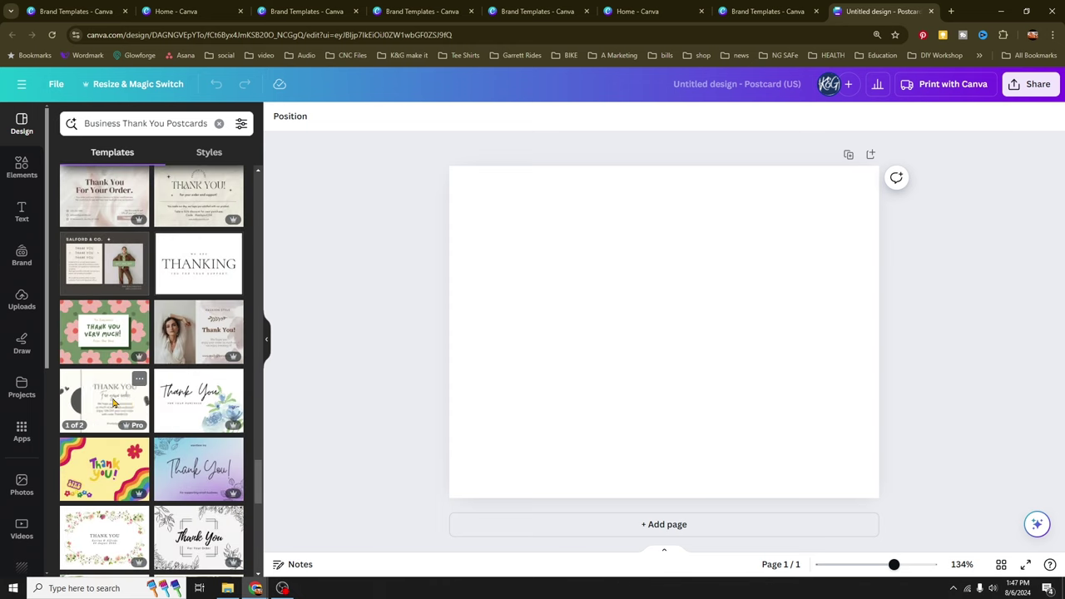
{"action": "left_click", "coordinate": [115, 404]}
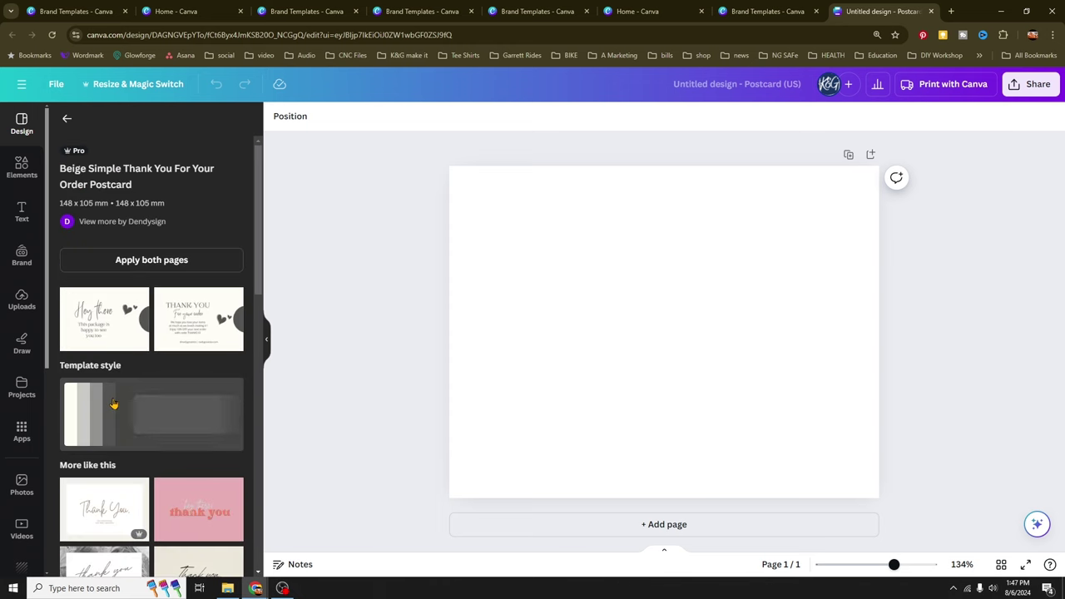
Step: Try each page of the Beige Simple Thank You template on the postcard, and apply both pages to the design
{"action": "left_click", "coordinate": [191, 318]}
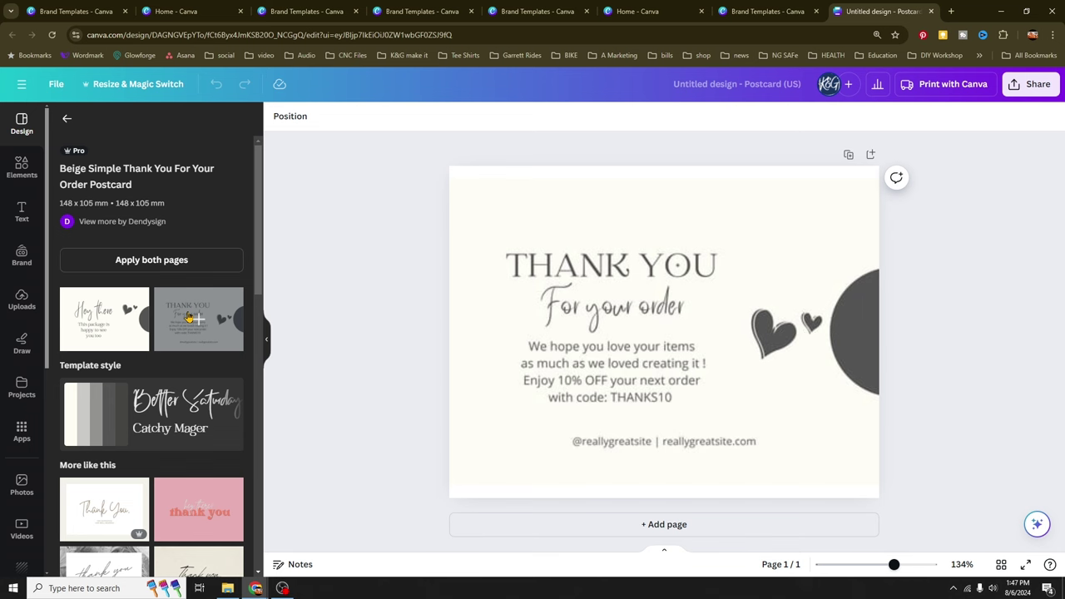
{"action": "left_click", "coordinate": [76, 319]}
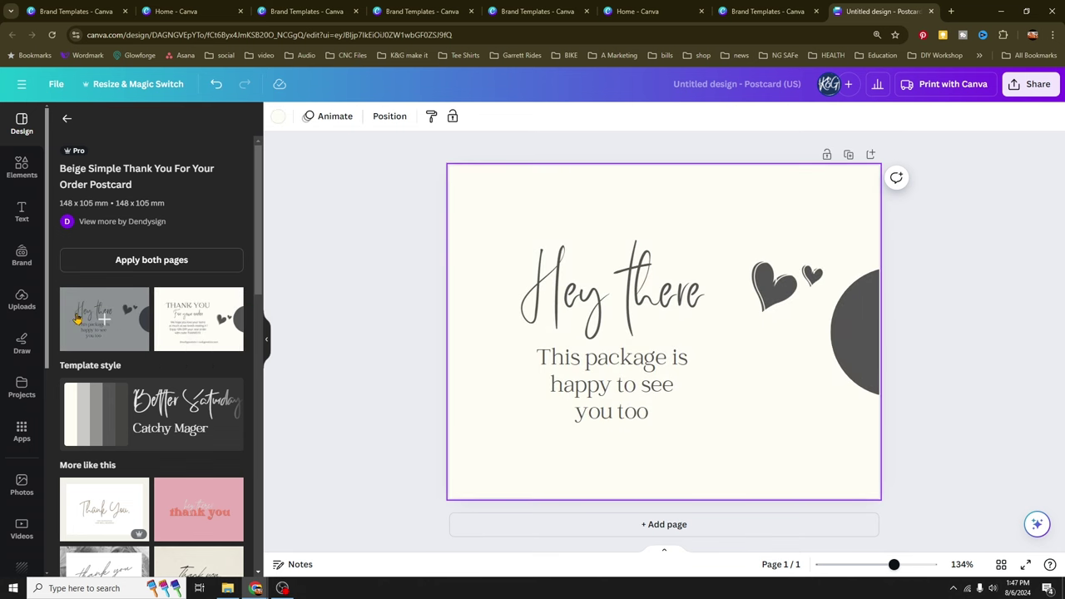
{"action": "left_click", "coordinate": [193, 321]}
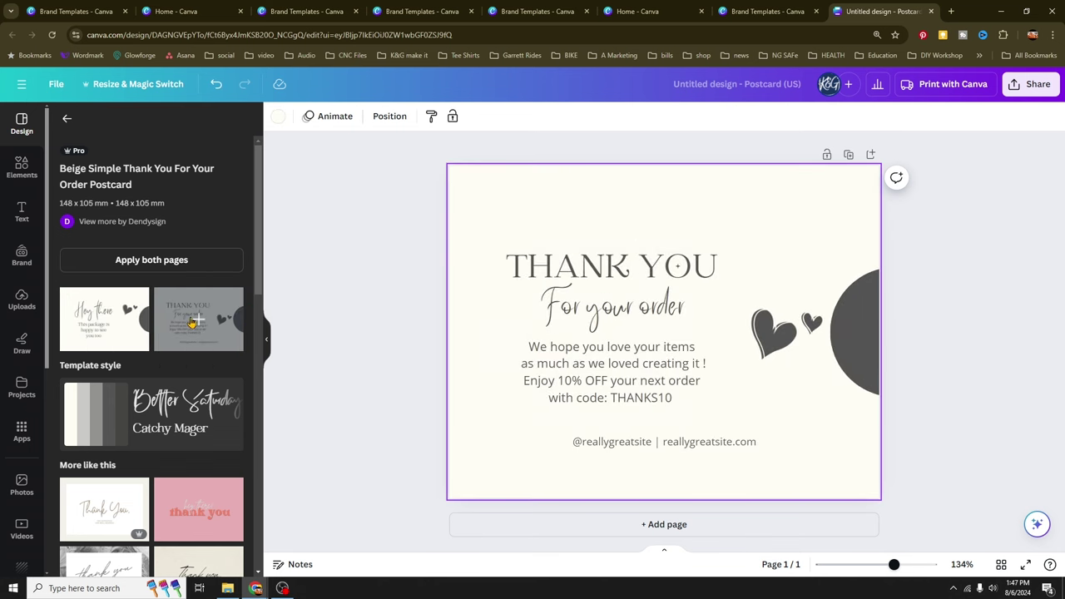
{"action": "left_click", "coordinate": [156, 261]}
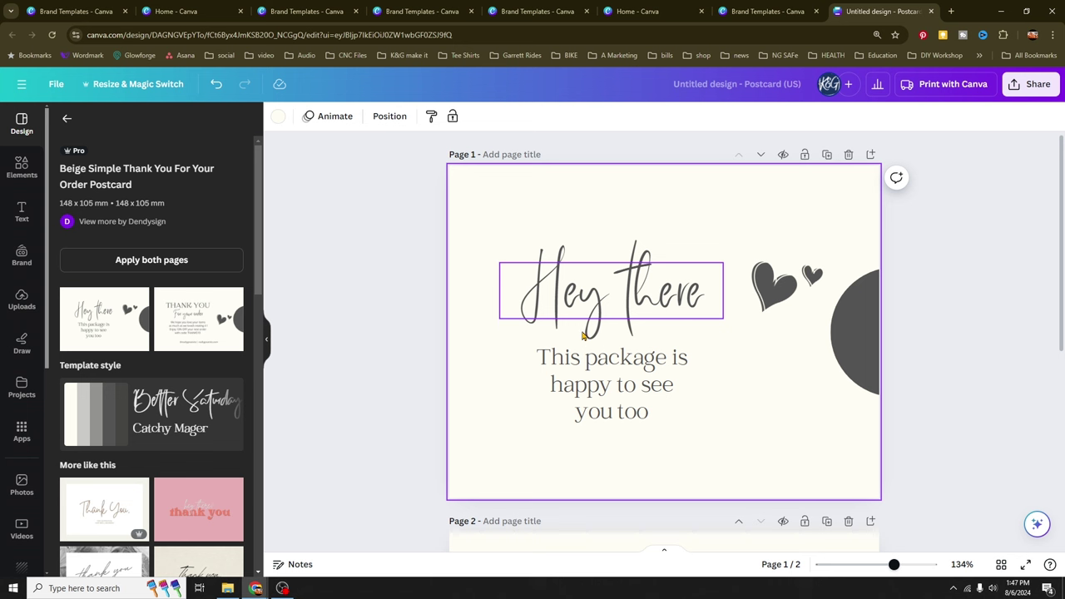
Step: Show the design styles for Foxy Hues Paints and look at the Brand Kits available for selection
{"action": "left_click", "coordinate": [67, 118]}
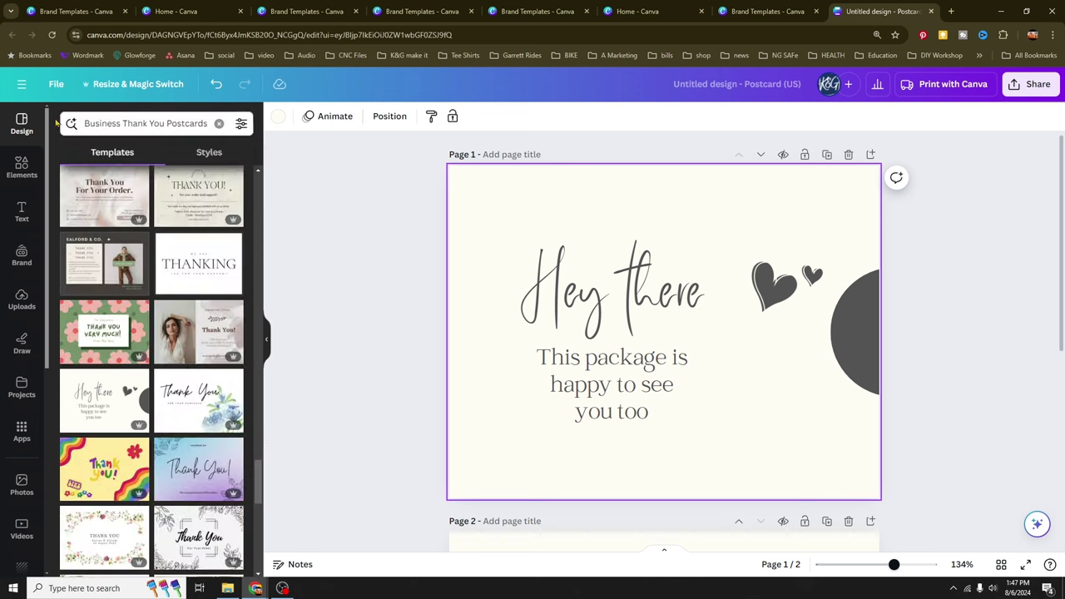
{"action": "left_click", "coordinate": [24, 125]}
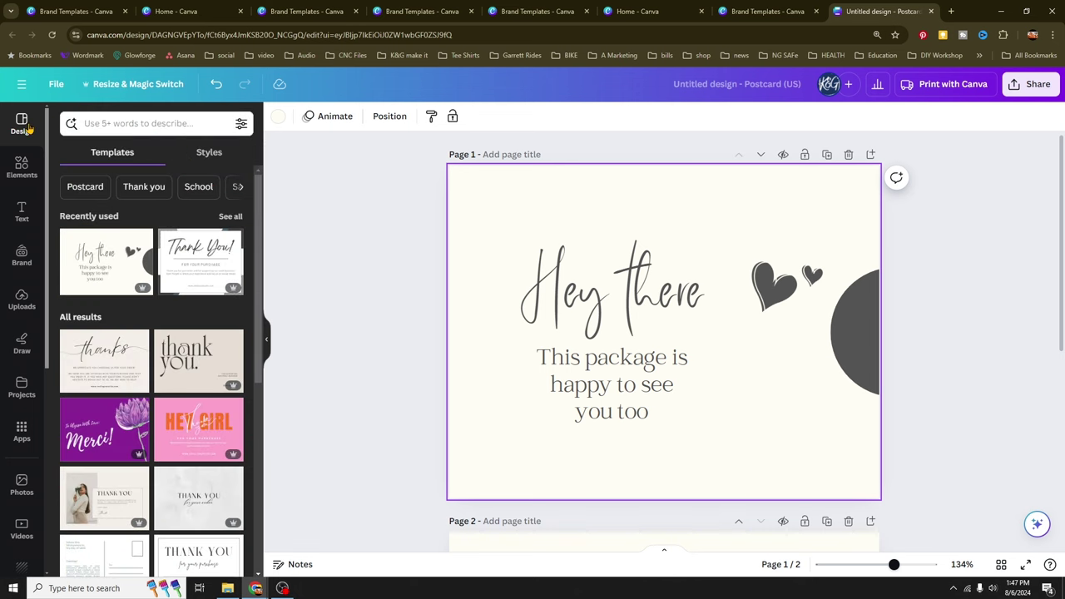
{"action": "left_click", "coordinate": [211, 157]}
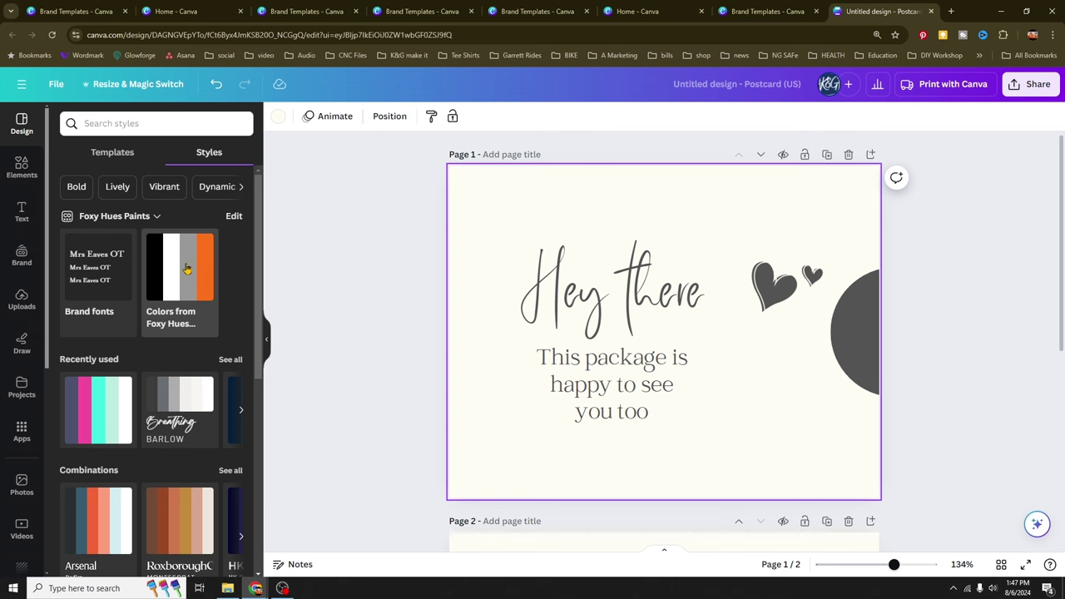
{"action": "left_click", "coordinate": [149, 218]}
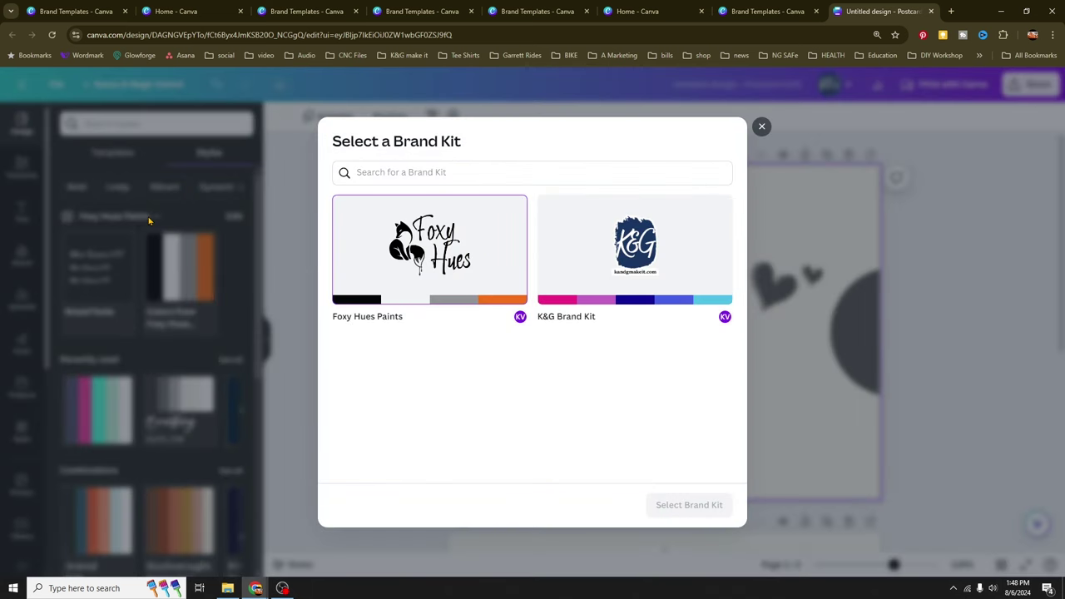
{"action": "left_click", "coordinate": [762, 126]}
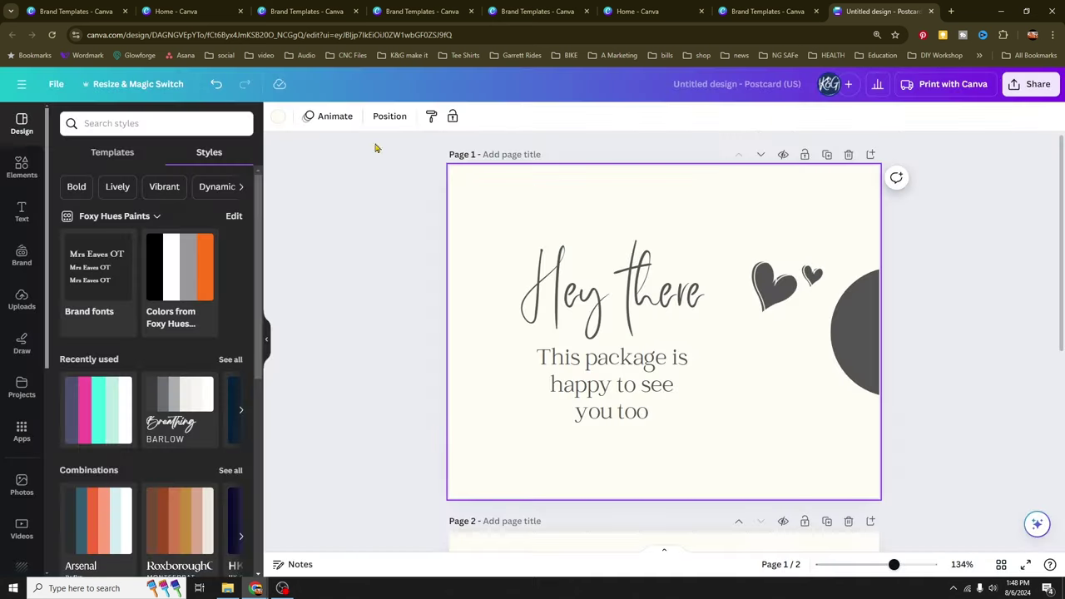
Step: Apply the Foxy Hues Paints colors to page 1 and shuffle them to black text and shapes on a white background
{"action": "left_click", "coordinate": [184, 279]}
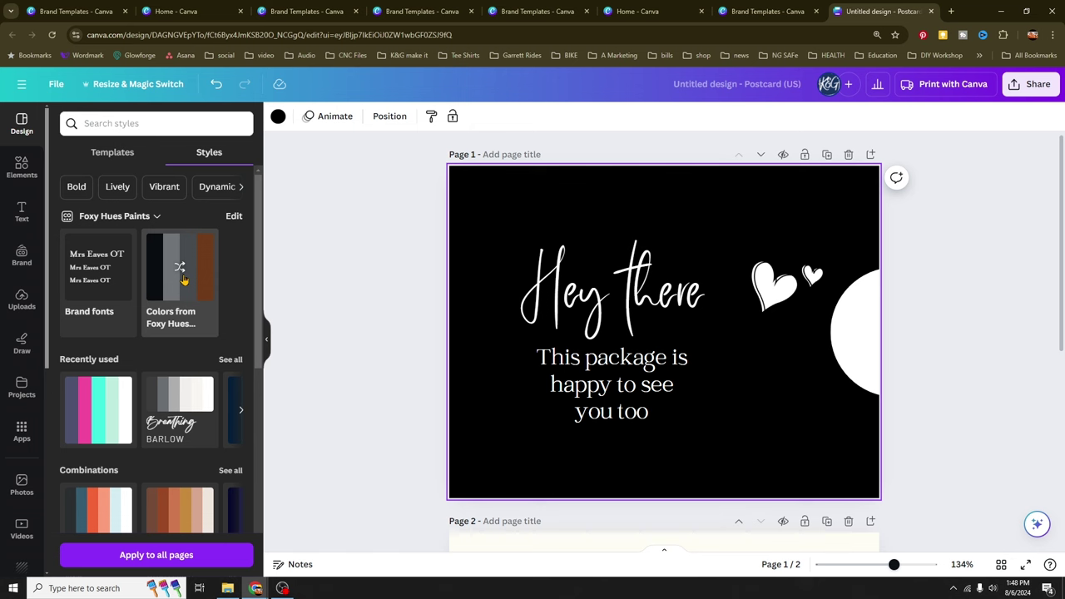
{"action": "left_click", "coordinate": [182, 279]}
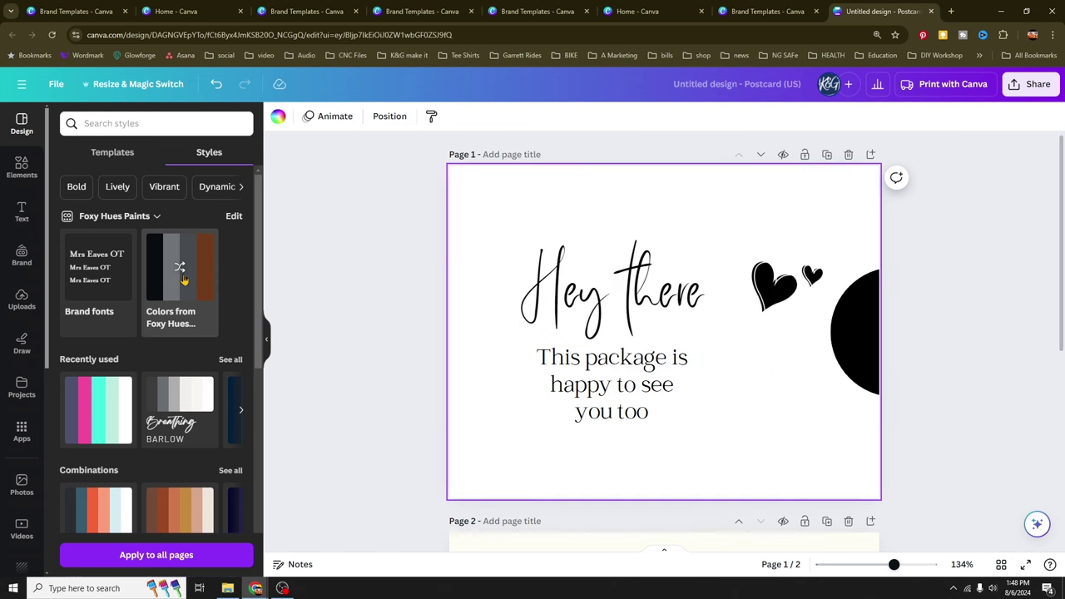
{"action": "left_click", "coordinate": [182, 280]}
{"action": "left_click", "coordinate": [182, 280]}
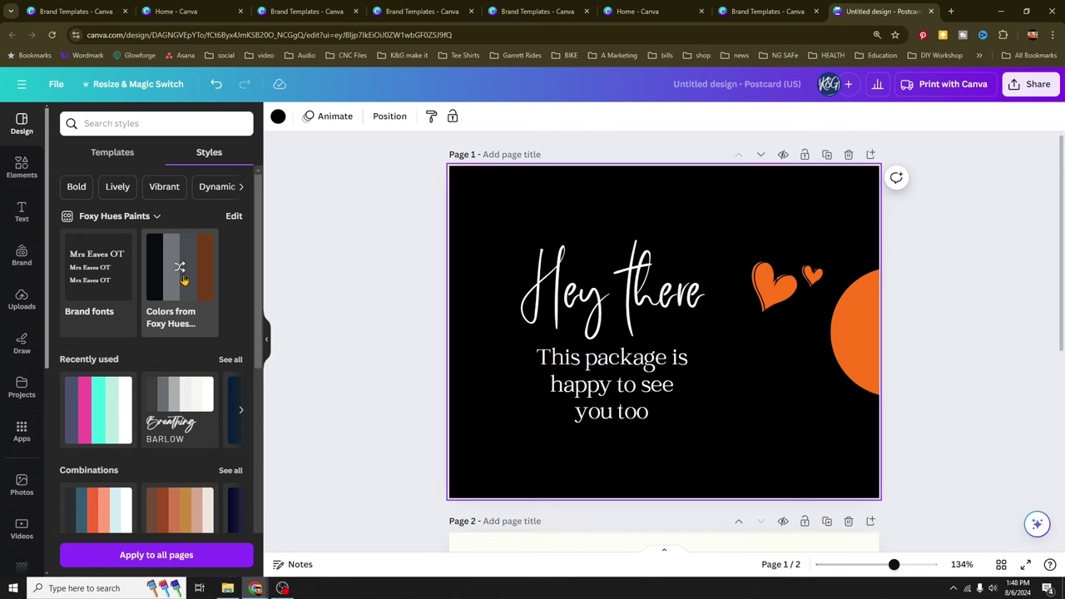
{"action": "left_click", "coordinate": [182, 280]}
{"action": "left_click", "coordinate": [182, 280]}
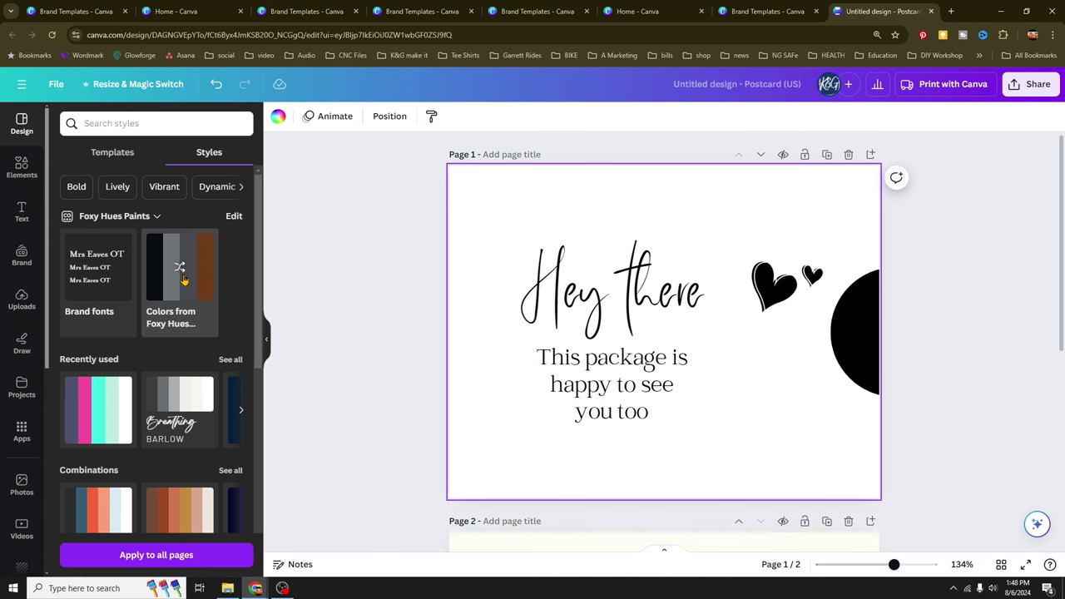
{"action": "left_click", "coordinate": [182, 280]}
{"action": "left_click", "coordinate": [182, 280]}
{"action": "left_click", "coordinate": [182, 279]}
Step: Open the font choices for the "Hey there" heading and find the Foxy Hues Paints brand fonts
{"action": "left_click", "coordinate": [553, 310]}
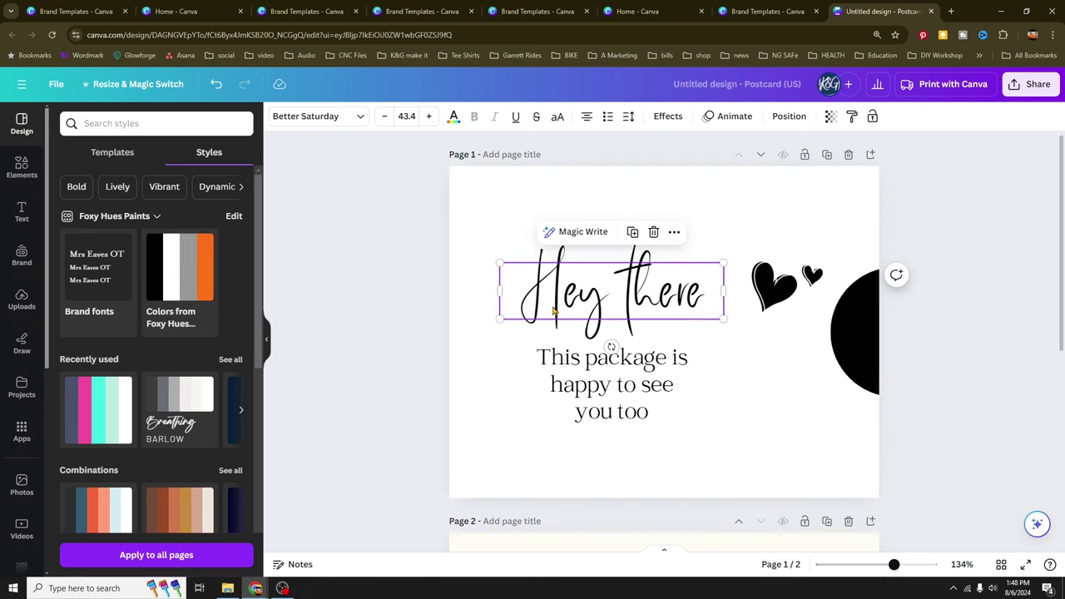
{"action": "left_click", "coordinate": [356, 119]}
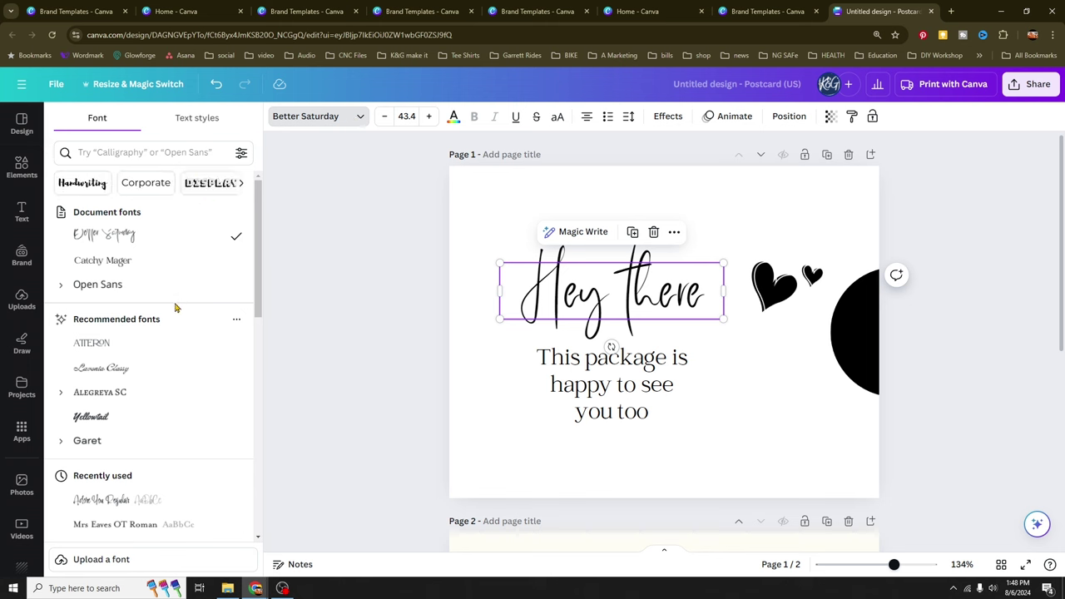
{"action": "scroll", "coordinate": [164, 364], "scroll_direction": "down", "scroll_amount": 1}
{"action": "scroll", "coordinate": [164, 363], "scroll_direction": "down", "scroll_amount": 4}
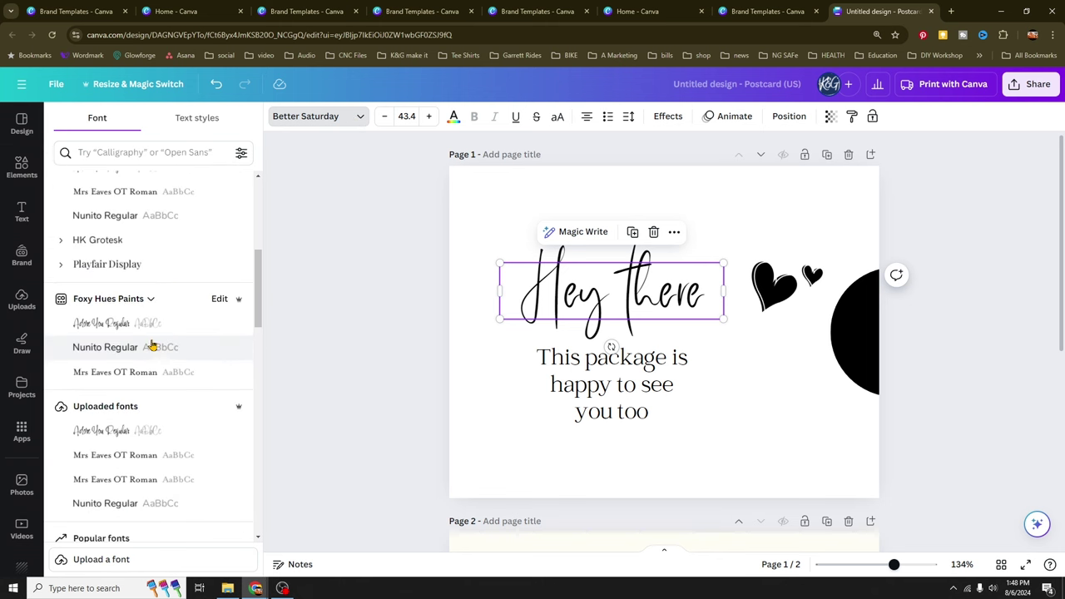